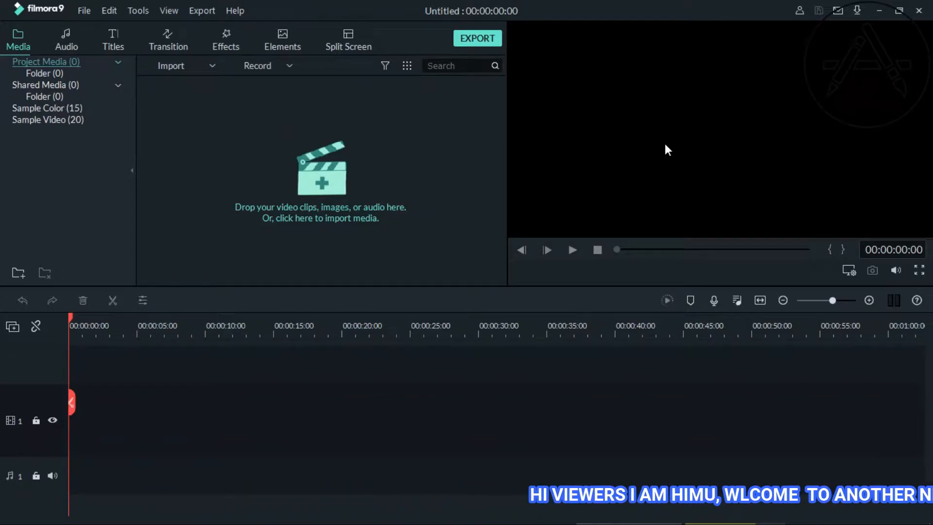
# Step: Clear the open windows to show the desktop, and return to Wondershare Filmora9
pyautogui.click(880, 11)
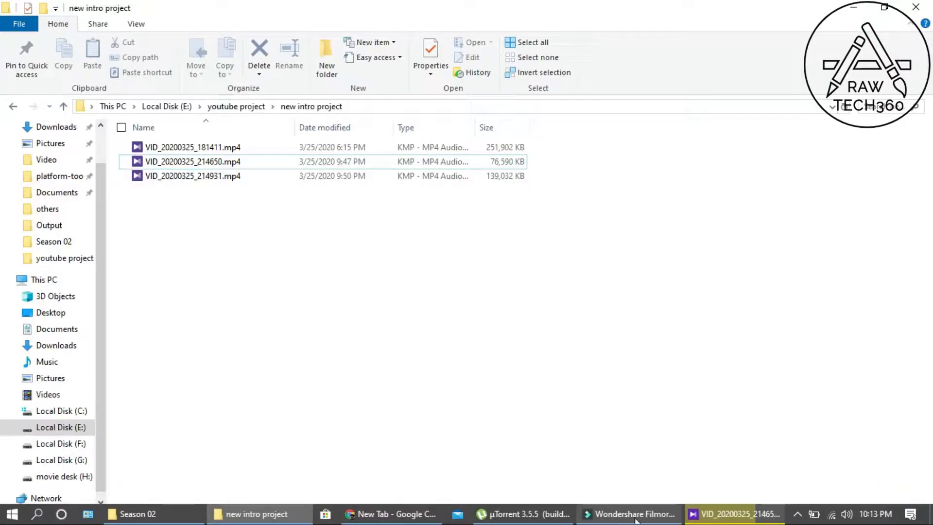
pyautogui.click(857, 6)
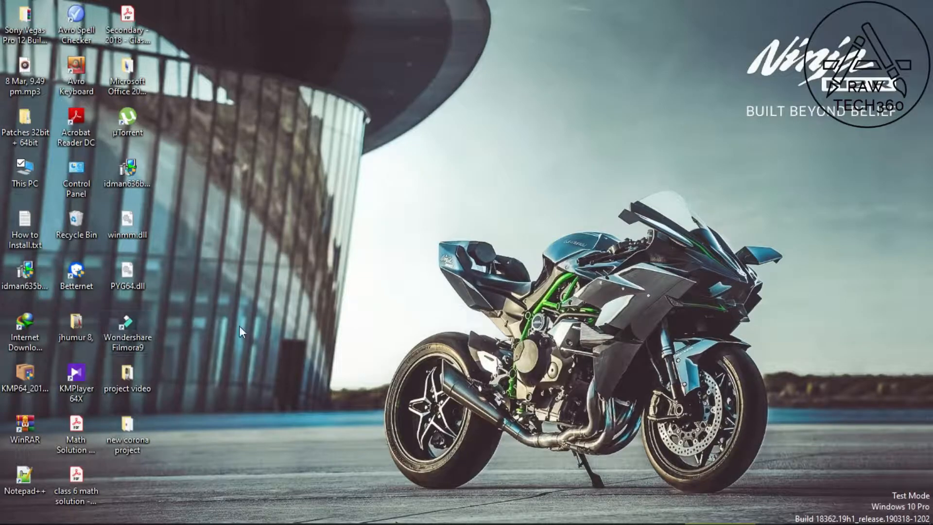
pyautogui.moveTo(560, 520)
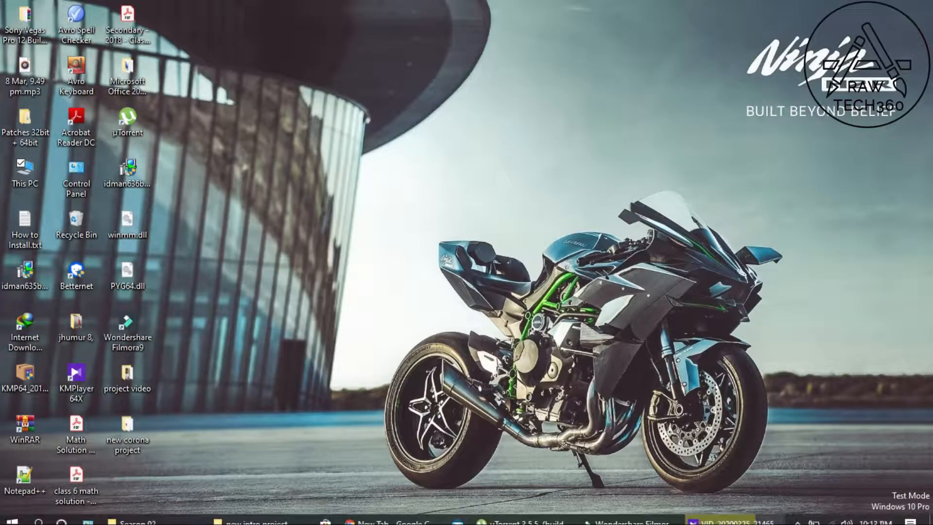
pyautogui.click(653, 515)
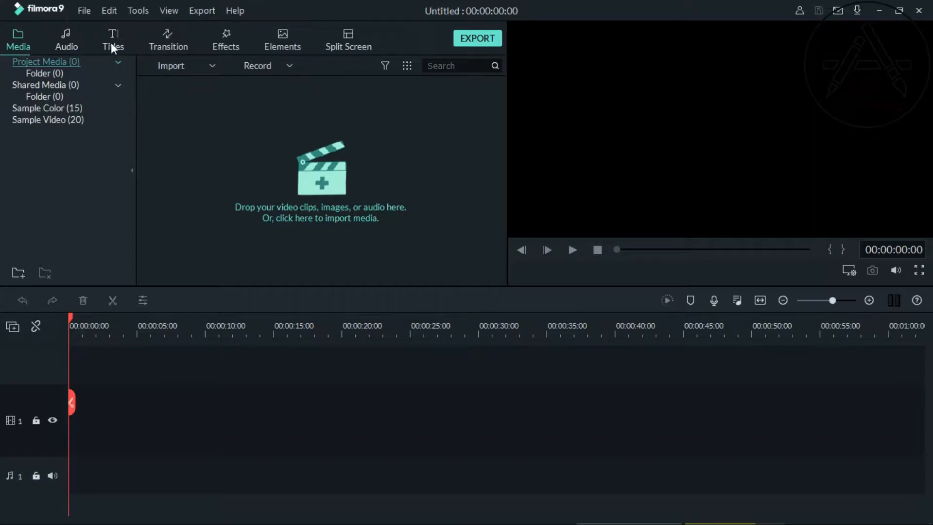
# Step: Look through the audio, title, transition, effect, element and split-screen libraries and preview the side-by-side two-panel split-screen layout
pyautogui.click(77, 40)
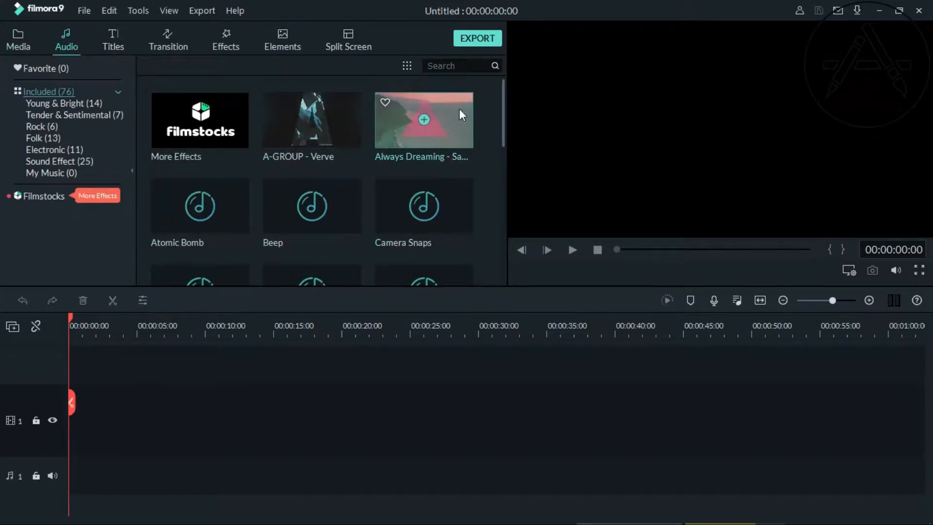
pyautogui.click(118, 44)
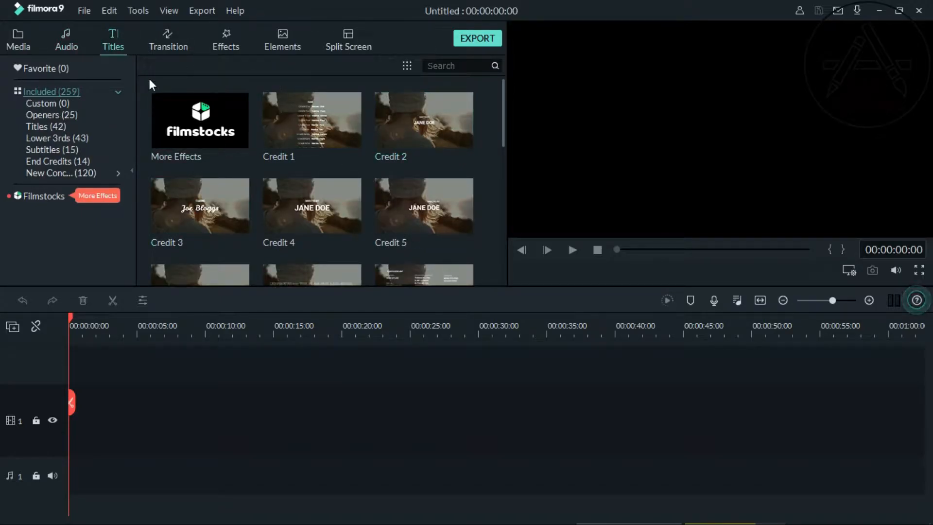
pyautogui.click(161, 39)
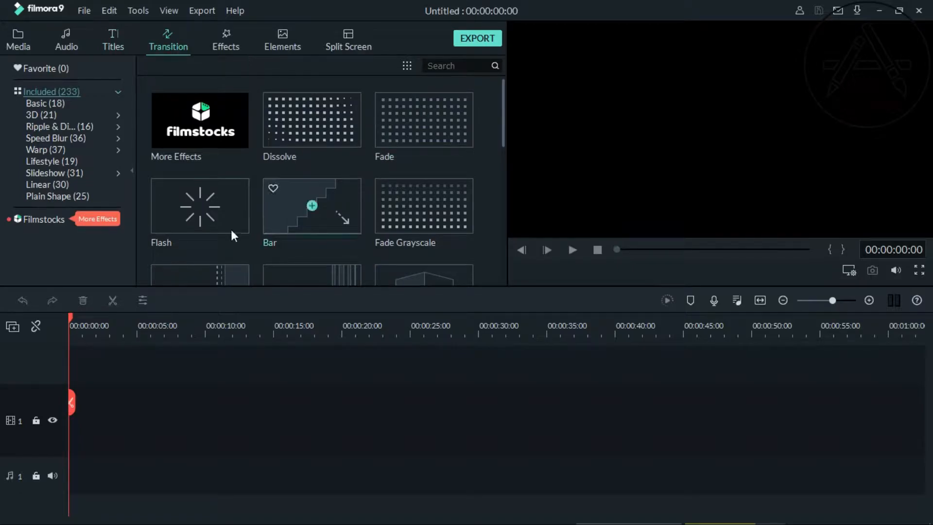
pyautogui.click(231, 45)
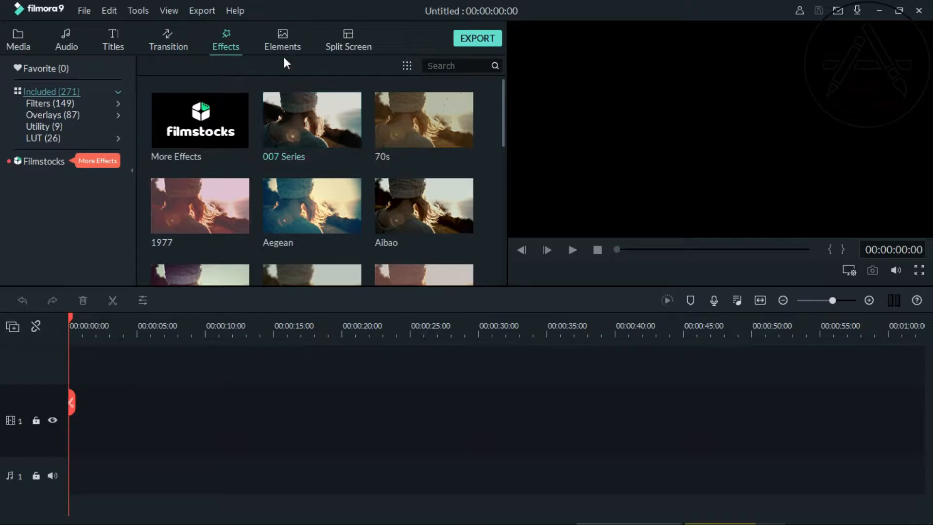
pyautogui.click(281, 42)
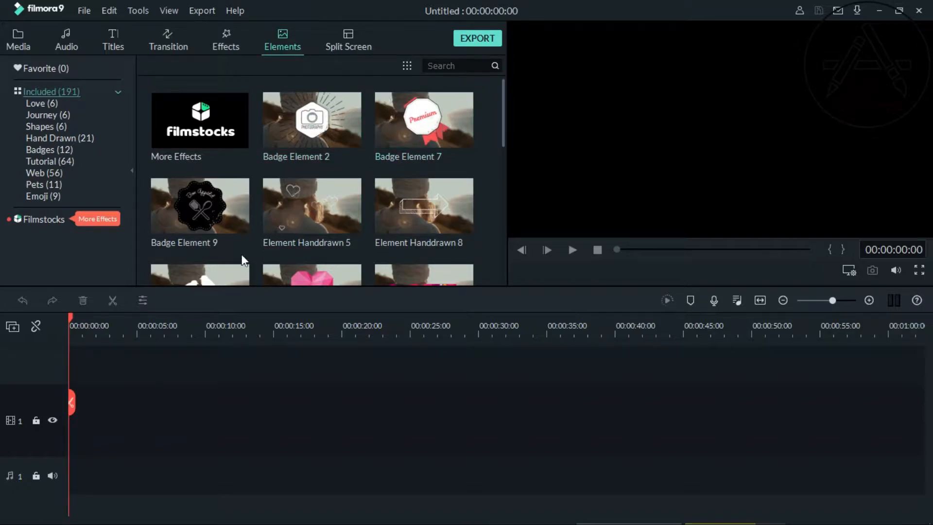
pyautogui.click(344, 44)
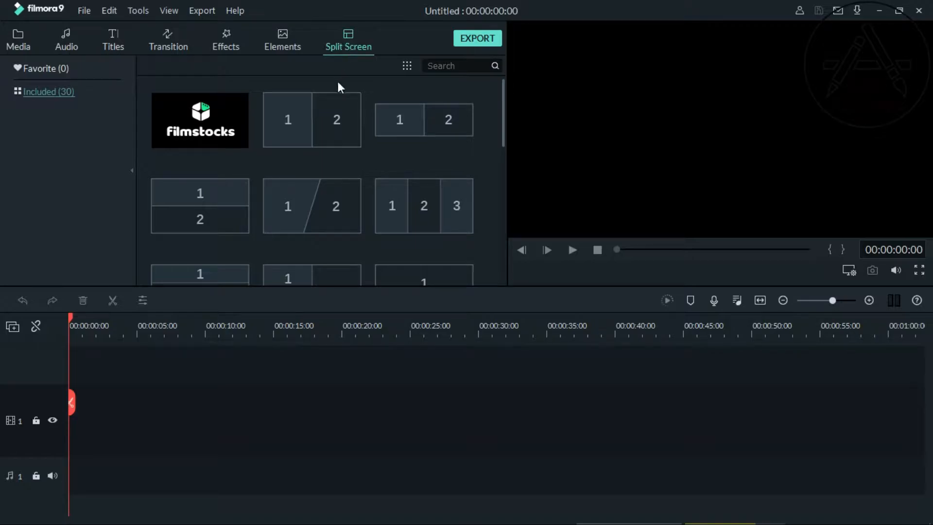
pyautogui.click(303, 128)
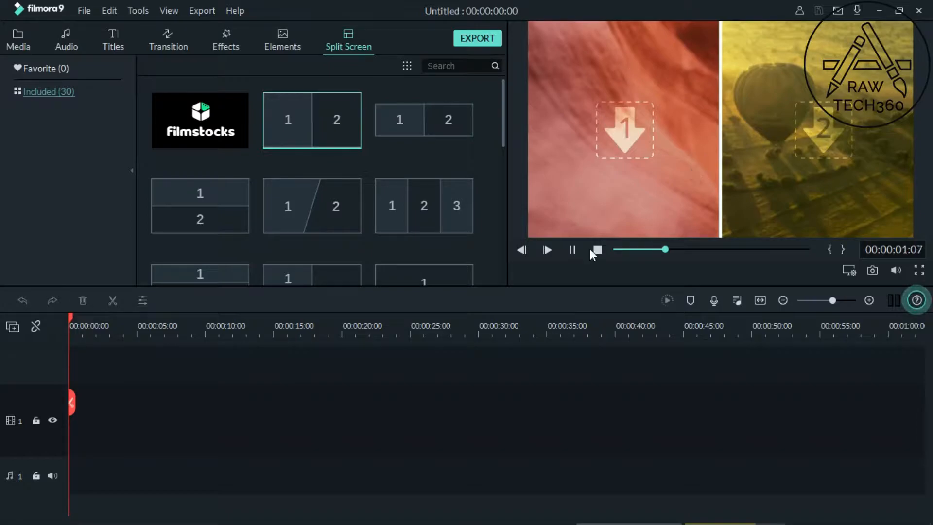
pyautogui.click(569, 248)
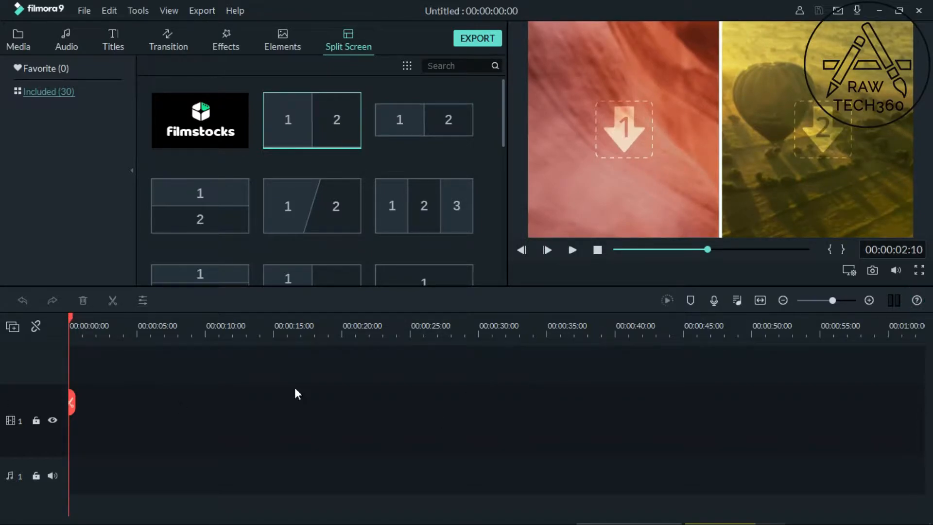
pyautogui.moveTo(72, 320)
pyautogui.mouseDown()
pyautogui.moveTo(258, 328)
pyautogui.moveTo(309, 317)
pyautogui.moveTo(218, 307)
pyautogui.moveTo(63, 323)
pyautogui.mouseUp()
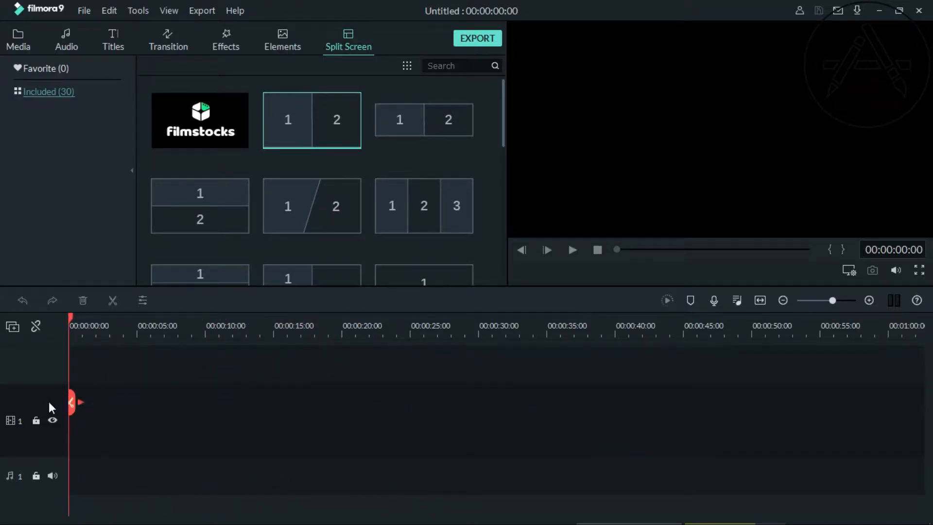
# Step: Examine the timeline's options for adding and managing video and audio tracks
pyautogui.click(13, 330)
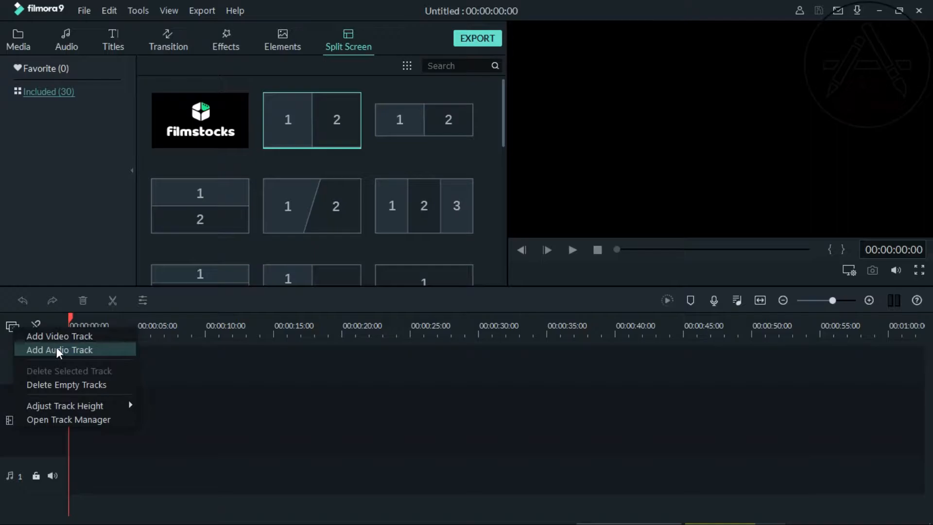
pyautogui.click(203, 416)
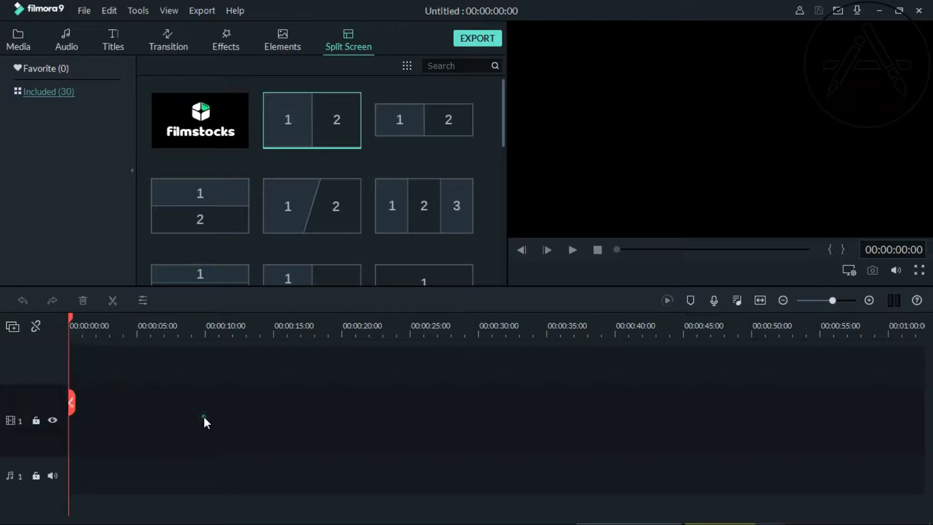
pyautogui.click(10, 333)
pyautogui.click(274, 409)
pyautogui.click(759, 302)
# Step: Add the Opener 10 title from the Openers category at the start of video track 1 and play it back
pyautogui.click(121, 41)
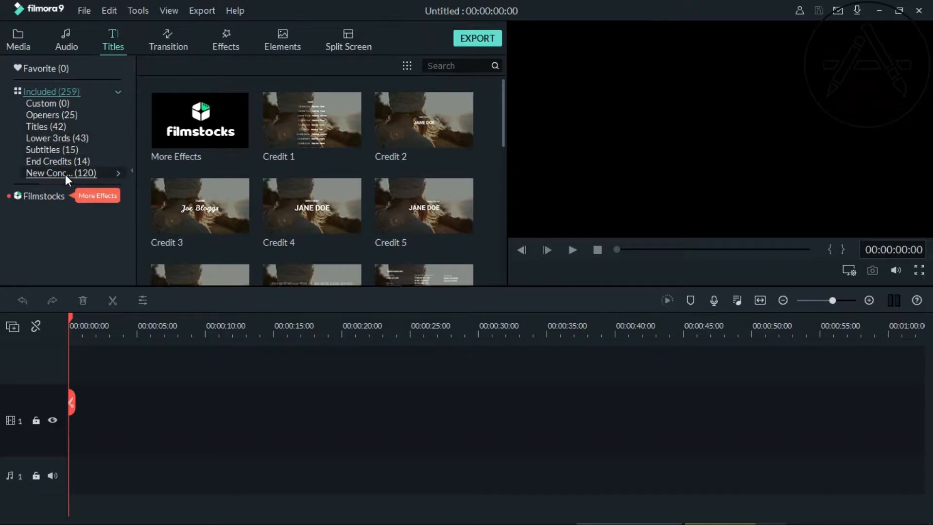
pyautogui.click(50, 114)
pyautogui.moveTo(457, 102)
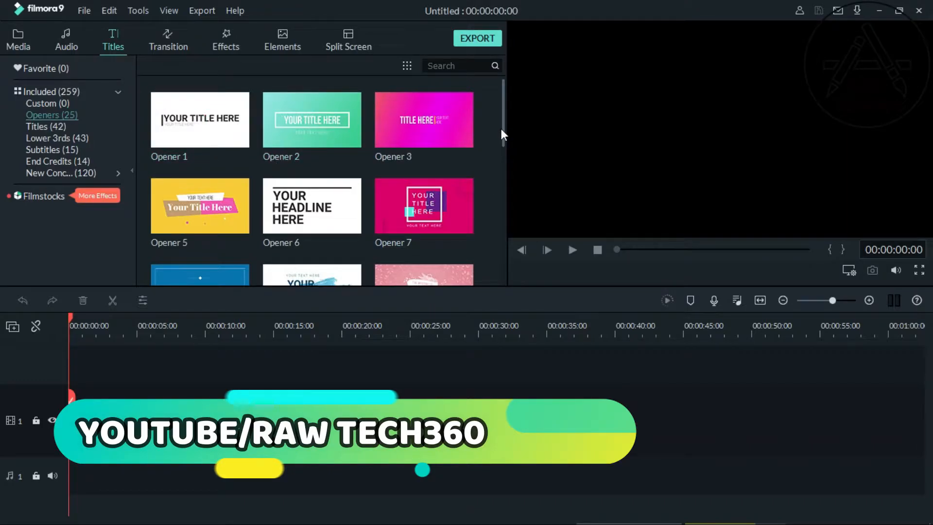
pyautogui.moveTo(503, 126); pyautogui.dragTo(494, 161)
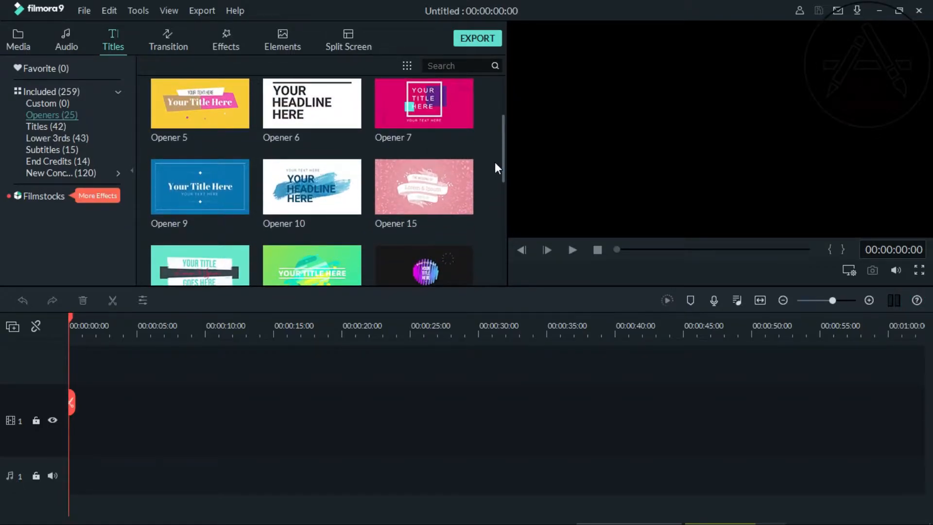
pyautogui.moveTo(354, 193)
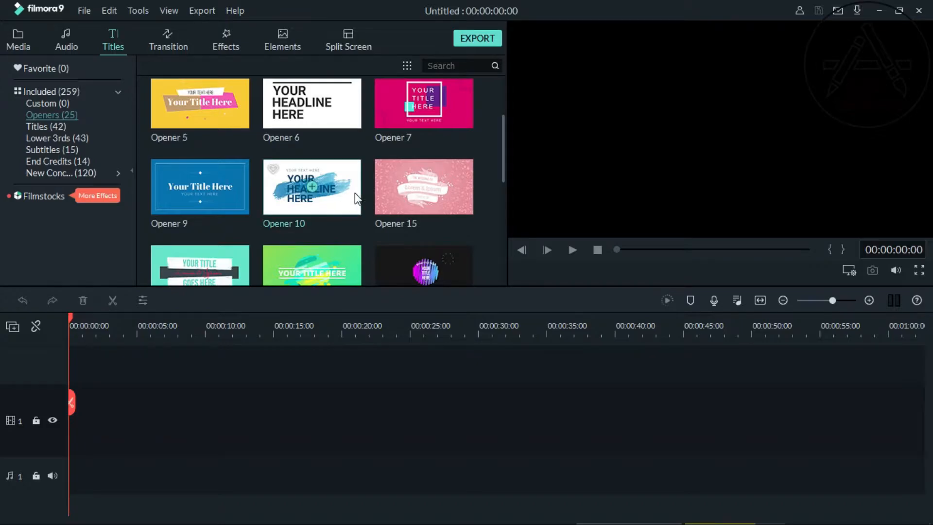
pyautogui.click(329, 198)
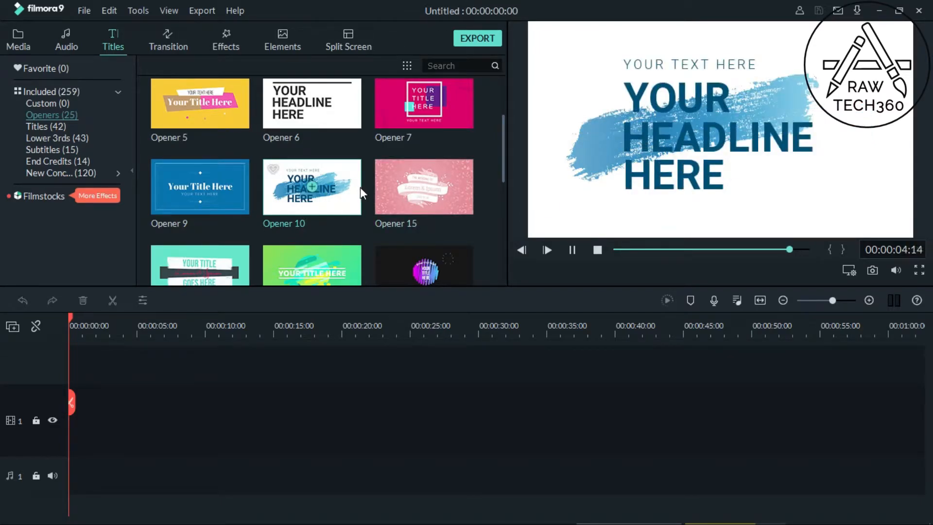
pyautogui.click(330, 208)
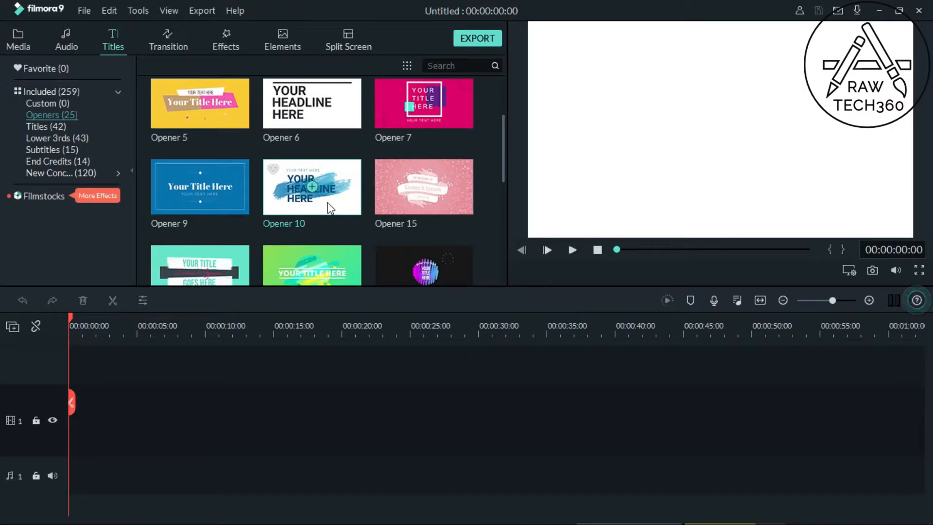
pyautogui.moveTo(320, 203); pyautogui.dragTo(62, 412)
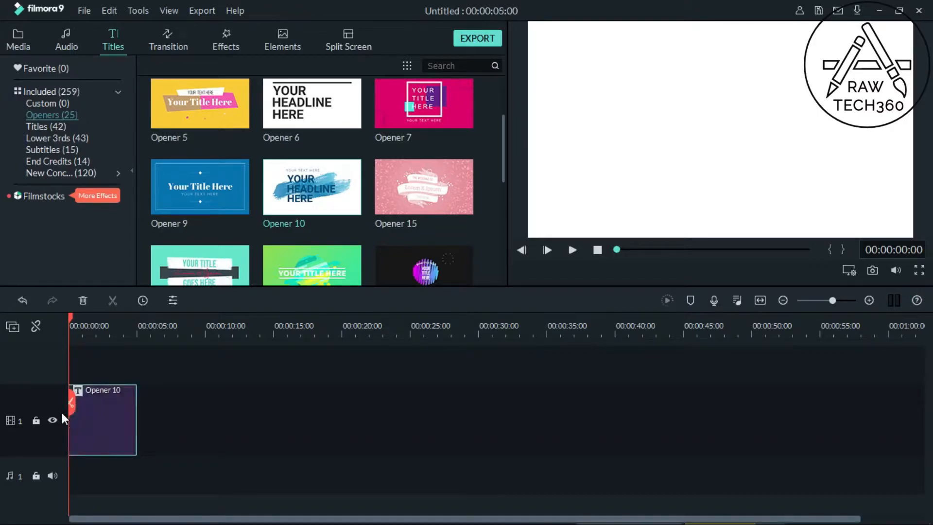
pyautogui.click(572, 249)
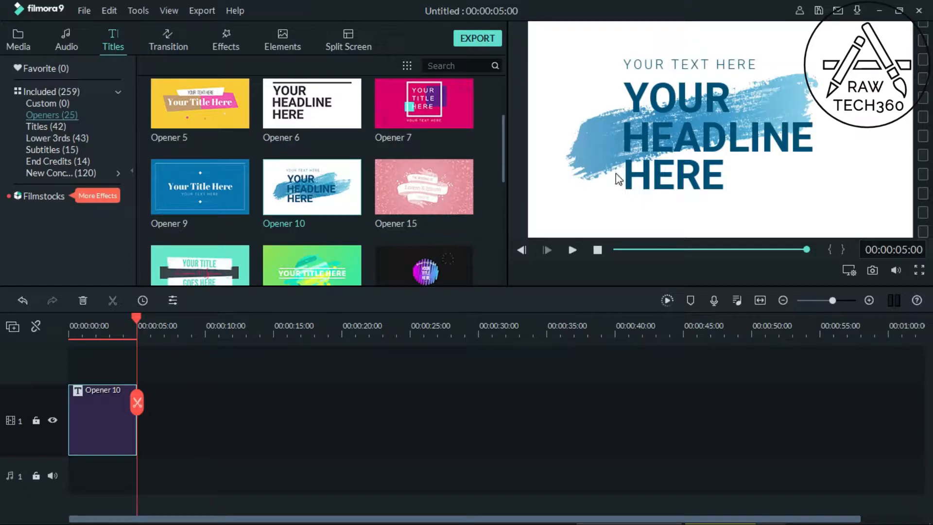
# Step: Replace the small text line above the headline in the Opener 10 title with "raw tech360/youtube.com"
pyautogui.doubleClick(107, 408)
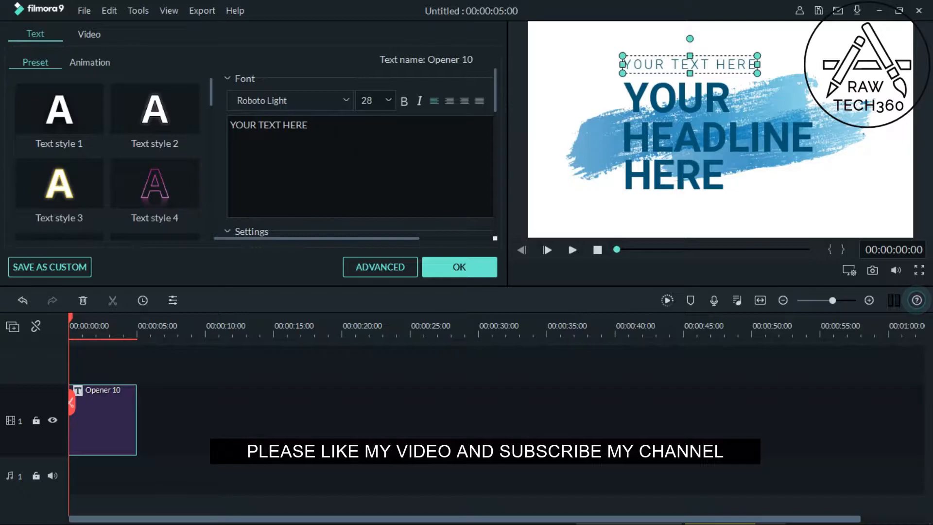
pyautogui.click(332, 129)
pyautogui.press('BackSpace')
pyautogui.press('BackSpace')
pyautogui.press('BackSpace')
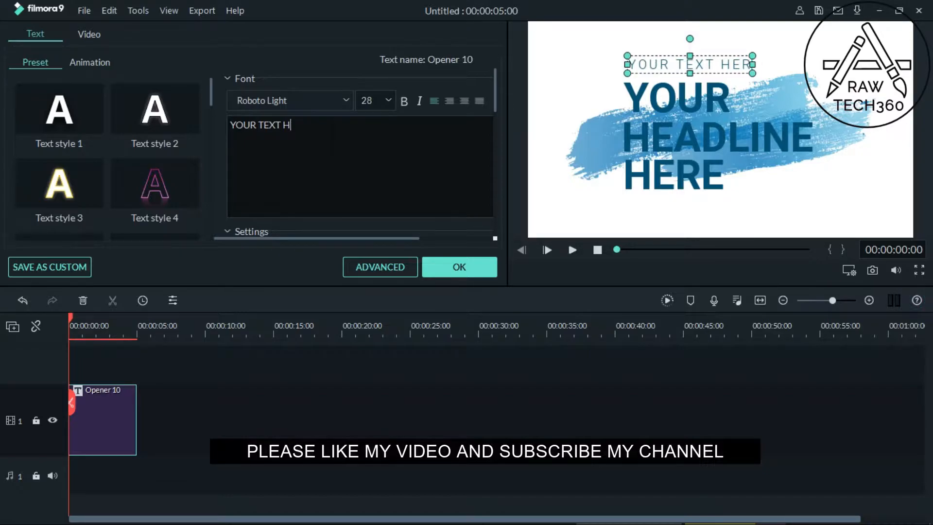
pyautogui.press('BackSpace')
pyautogui.press('BackSpace')
pyautogui.press('BackSpace')
pyautogui.press('BackSpace')
pyautogui.press('BackSpace')
pyautogui.press('BackSpace')
pyautogui.press('BackSpace')
pyautogui.press('BackSpace')
pyautogui.press('BackSpace')
pyautogui.press('BackSpace')
pyautogui.press('BackSpace')
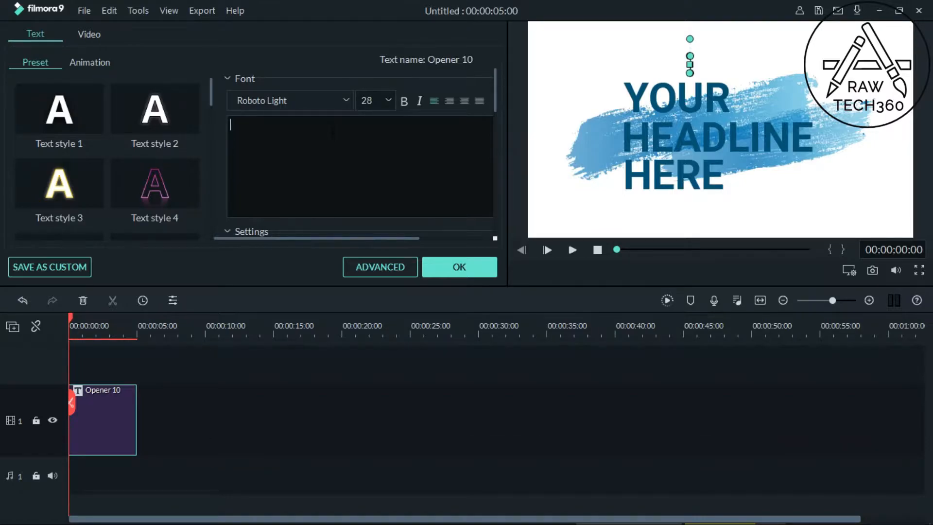
pyautogui.write('raw')
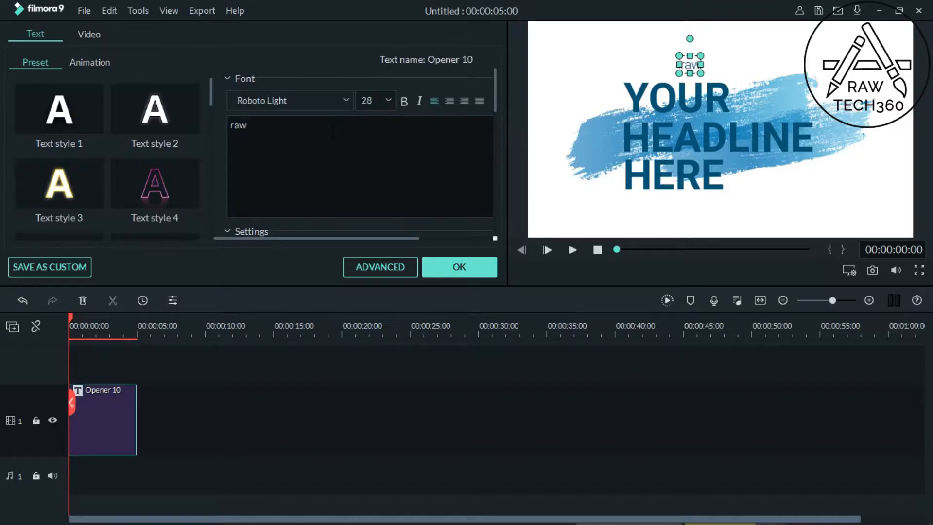
pyautogui.write(' te')
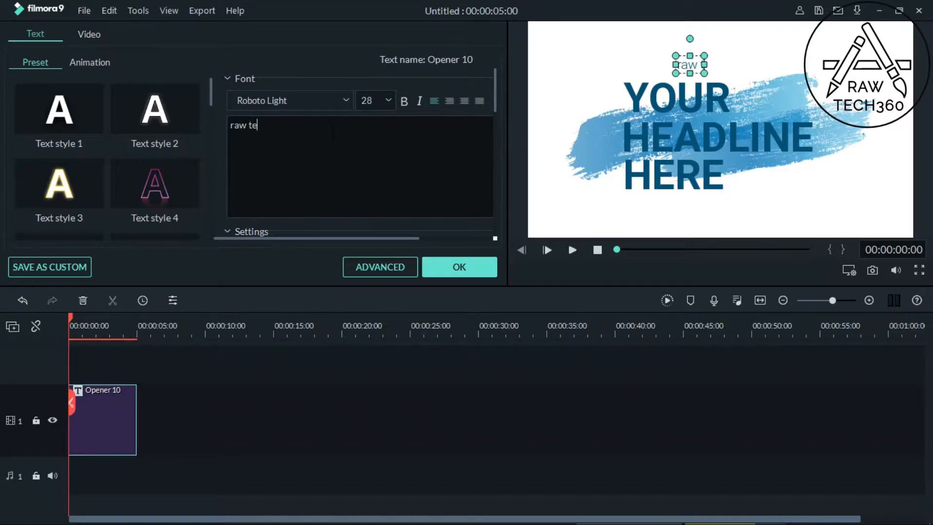
pyautogui.write('ch36')
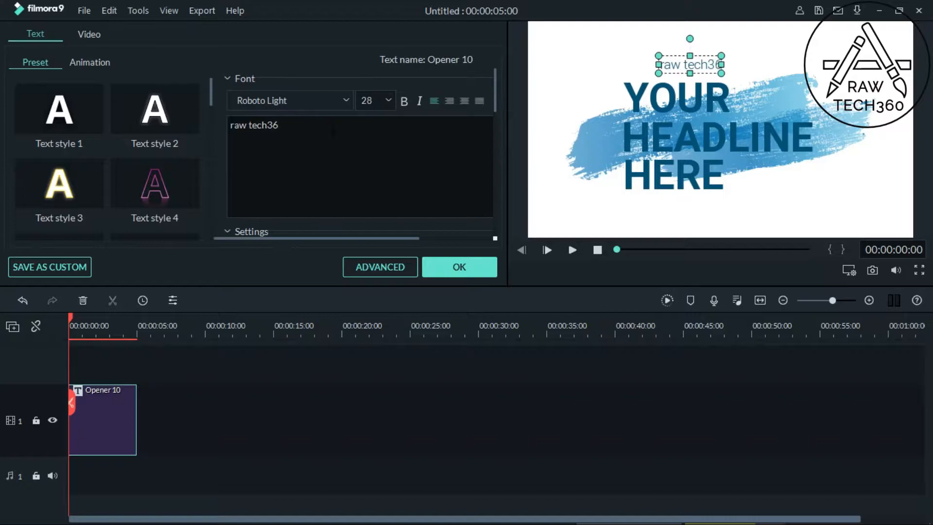
pyautogui.write('0')
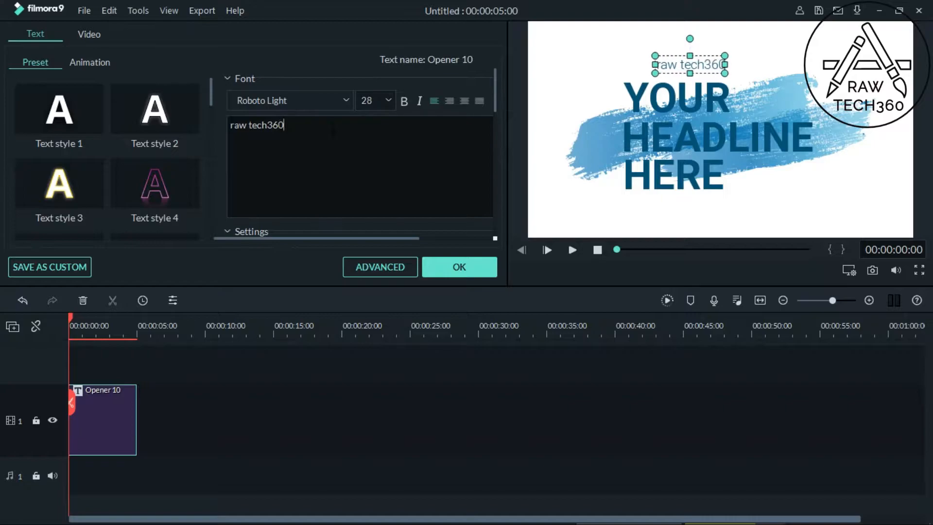
pyautogui.write('/')
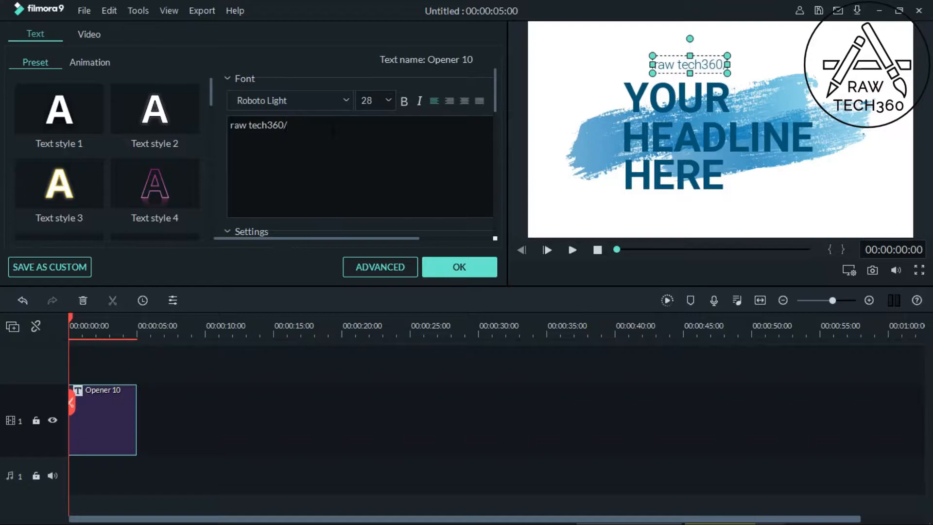
pyautogui.write('yout')
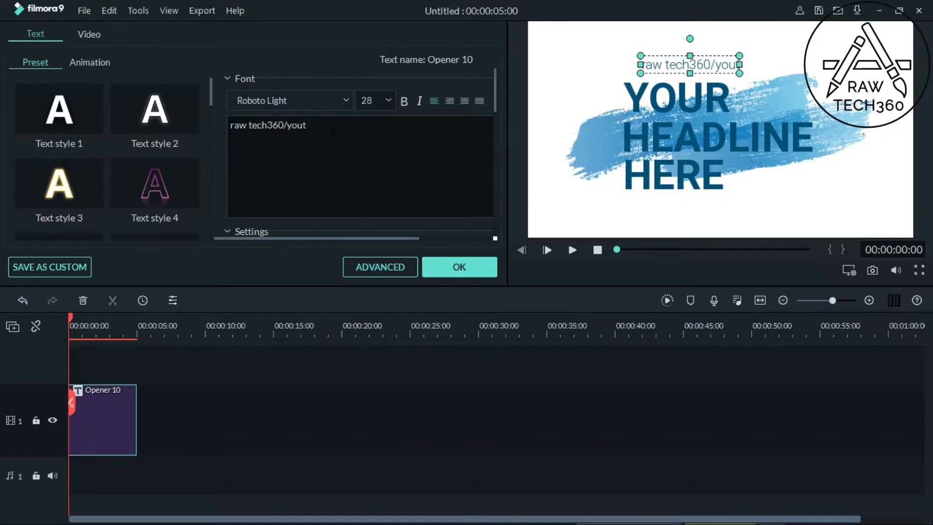
pyautogui.write('ube')
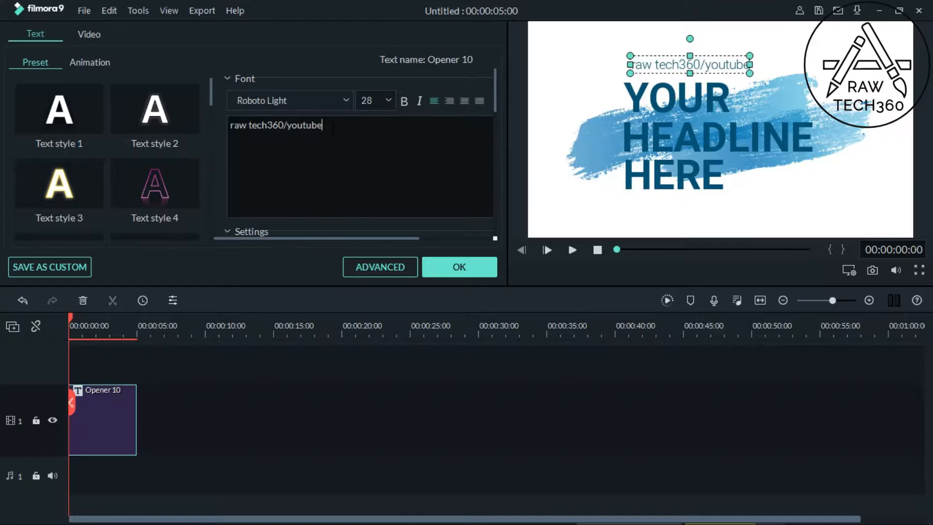
pyautogui.write('.com')
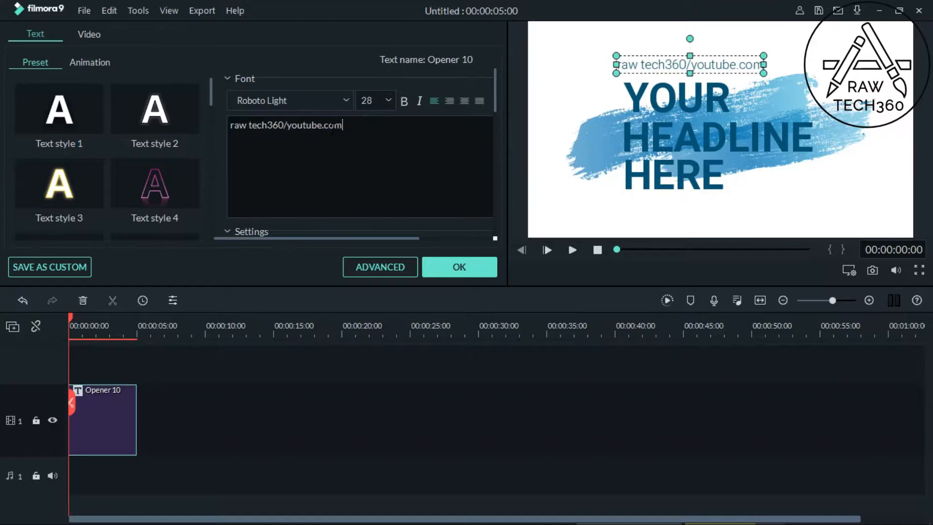
# Step: Move the "raw tech360/youtube.com" line below the headline and set its font size to 44
pyautogui.click(389, 100)
pyautogui.moveTo(395, 123); pyautogui.dragTo(395, 136)
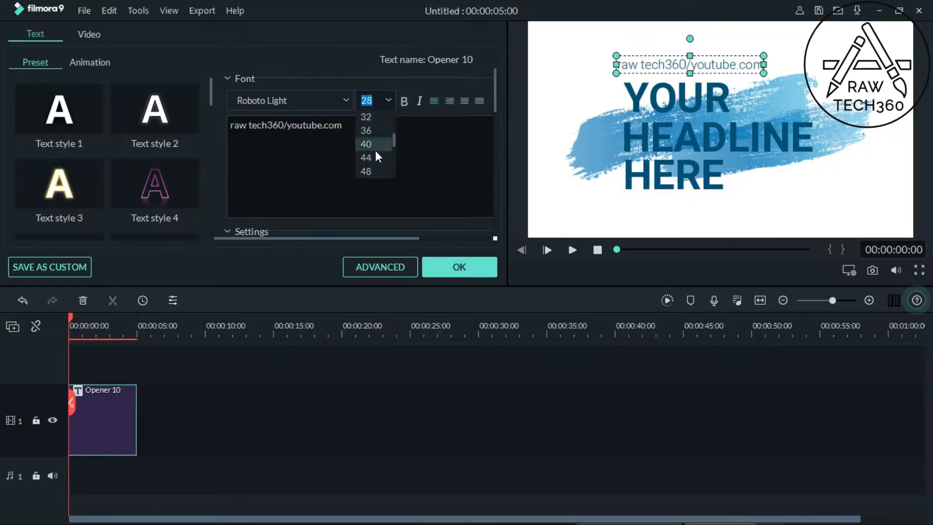
pyautogui.click(368, 171)
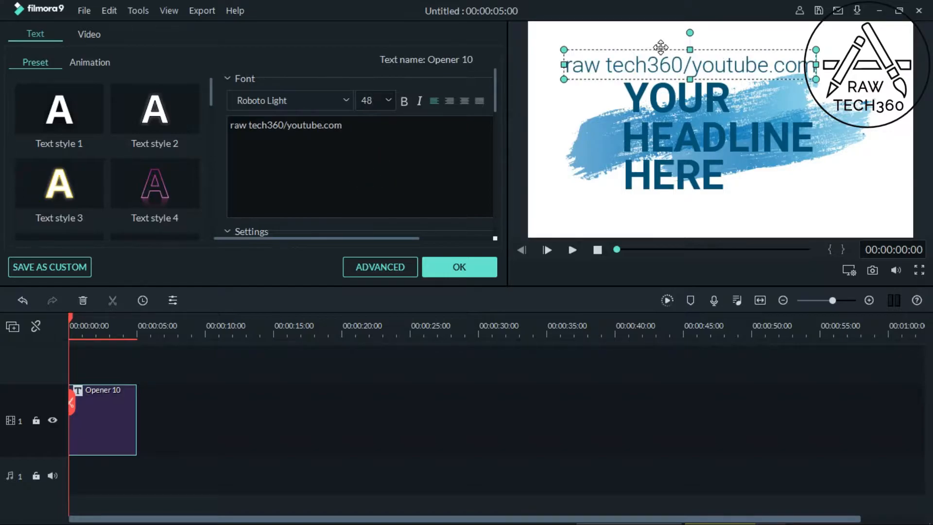
pyautogui.moveTo(661, 47); pyautogui.dragTo(733, 193)
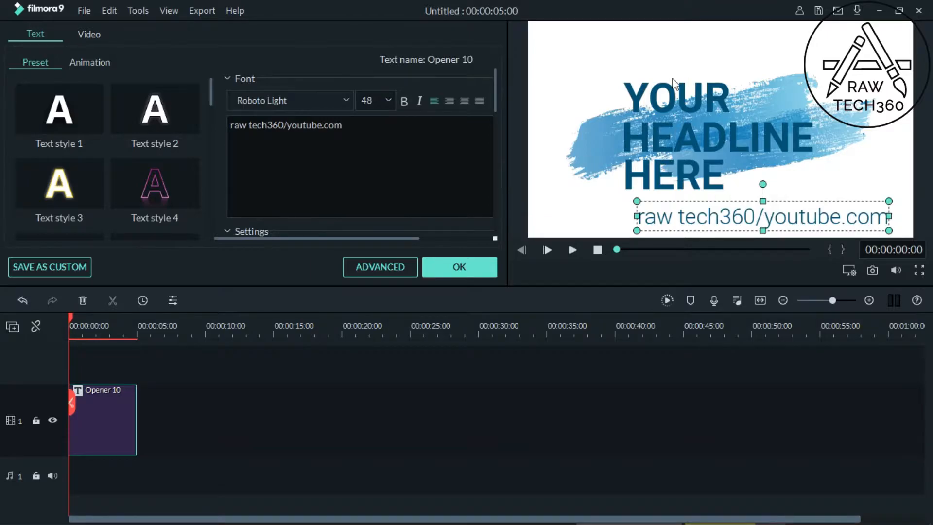
pyautogui.click(390, 95)
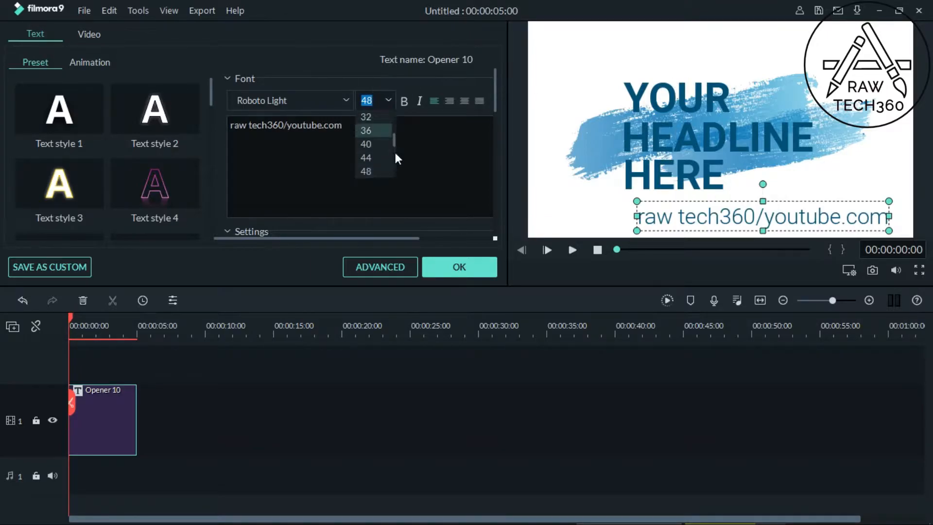
pyautogui.click(381, 153)
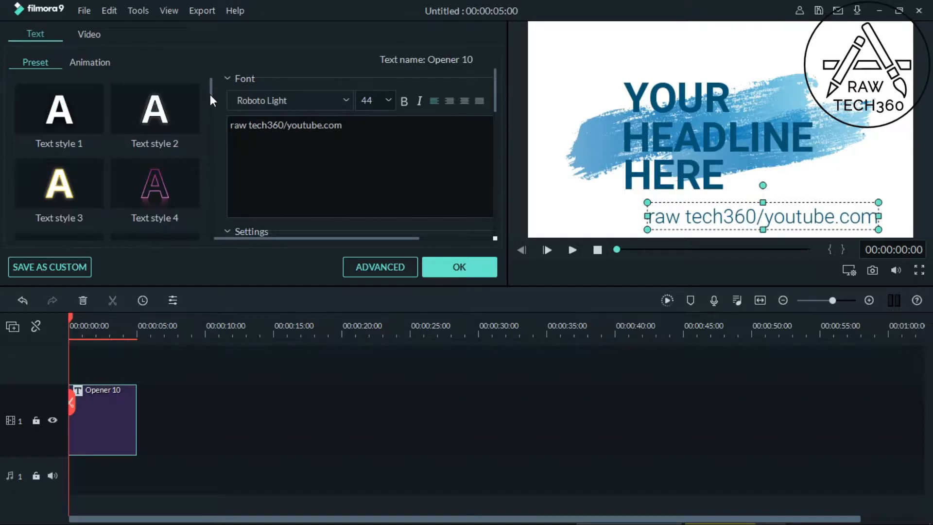
# Step: Compare preset text styles on the "raw tech360/youtube.com" line and apply Text style 2
pyautogui.moveTo(210, 95); pyautogui.dragTo(209, 109)
pyautogui.doubleClick(172, 204)
pyautogui.click(183, 133)
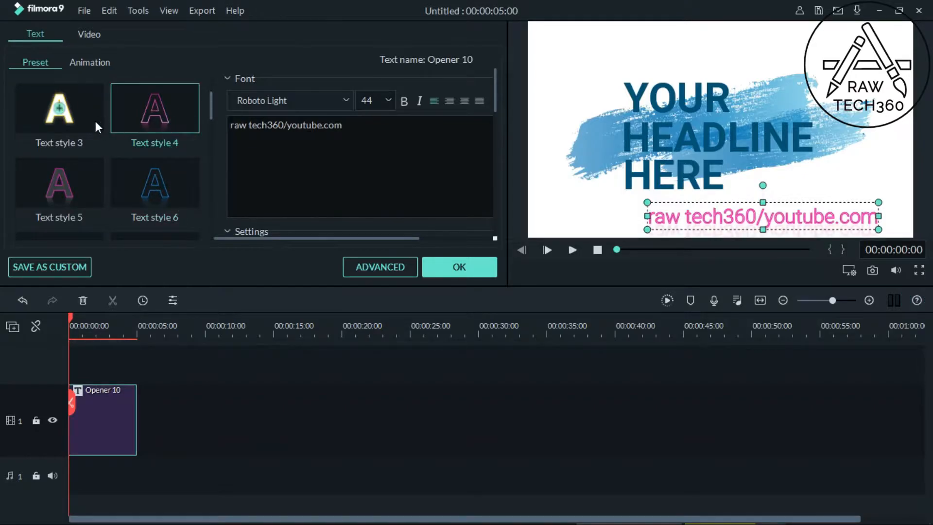
pyautogui.click(95, 121)
pyautogui.moveTo(210, 110); pyautogui.dragTo(211, 97)
pyautogui.click(188, 118)
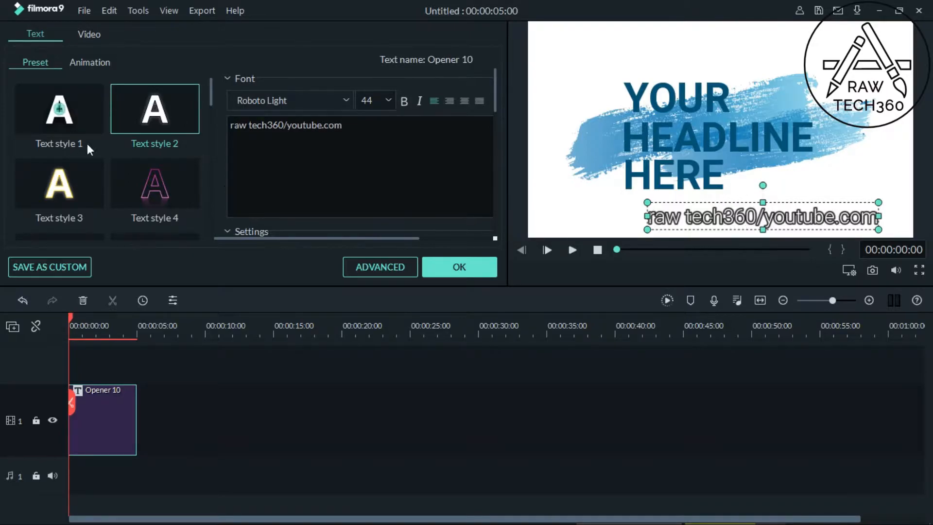
pyautogui.click(88, 126)
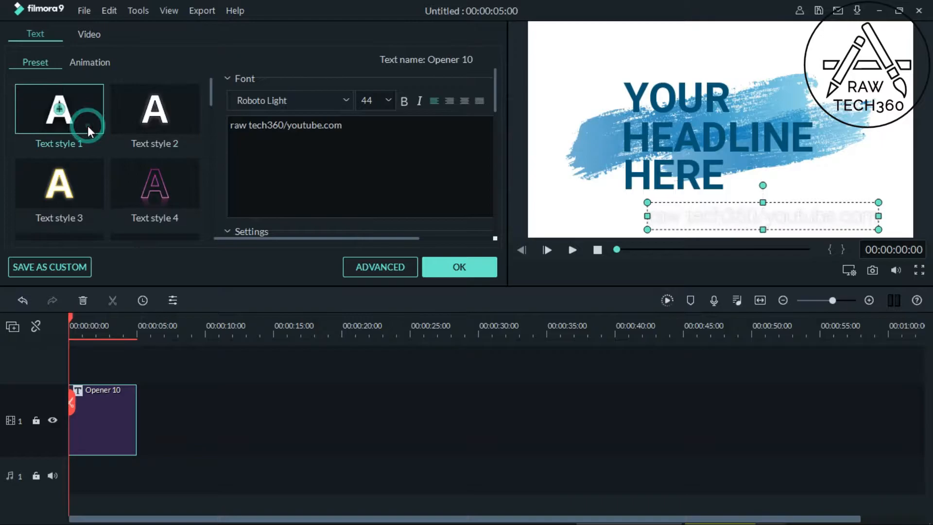
pyautogui.click(143, 124)
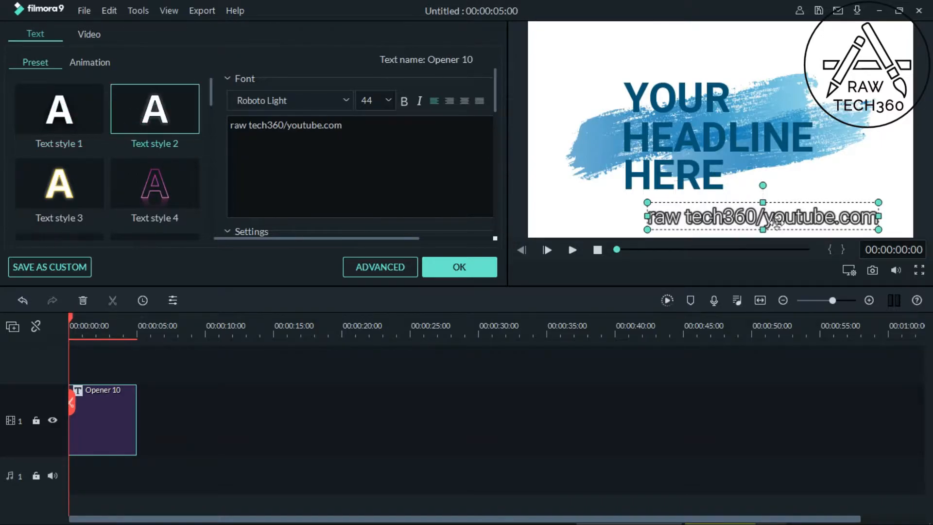
# Step: Replace the headline word "YOUR" with "RAW"
pyautogui.click(689, 96)
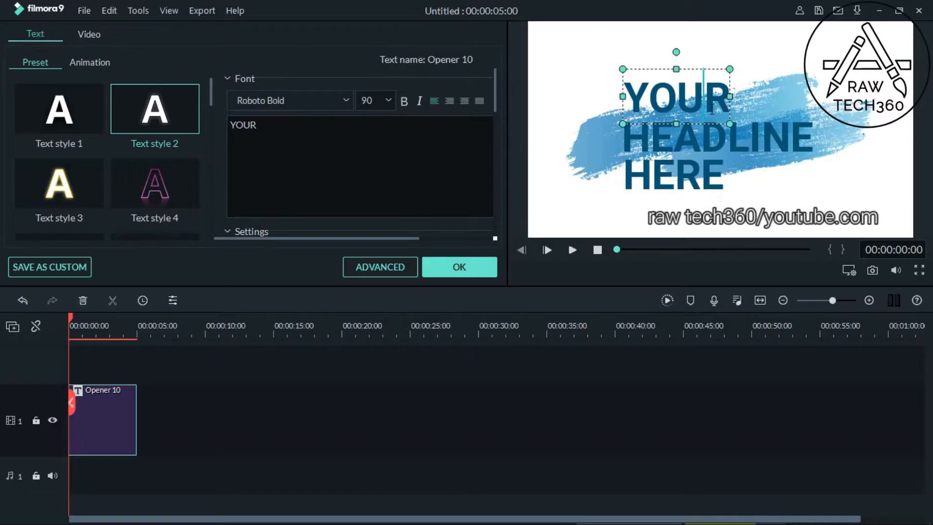
pyautogui.click(312, 128)
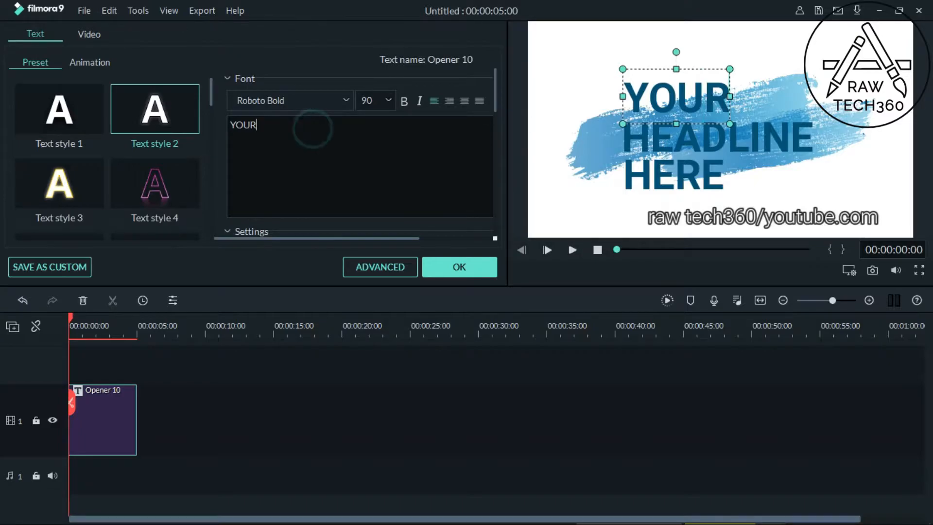
pyautogui.press('BackSpace')
pyautogui.press('BackSpace')
pyautogui.press('BackSpace')
pyautogui.press('BackSpace')
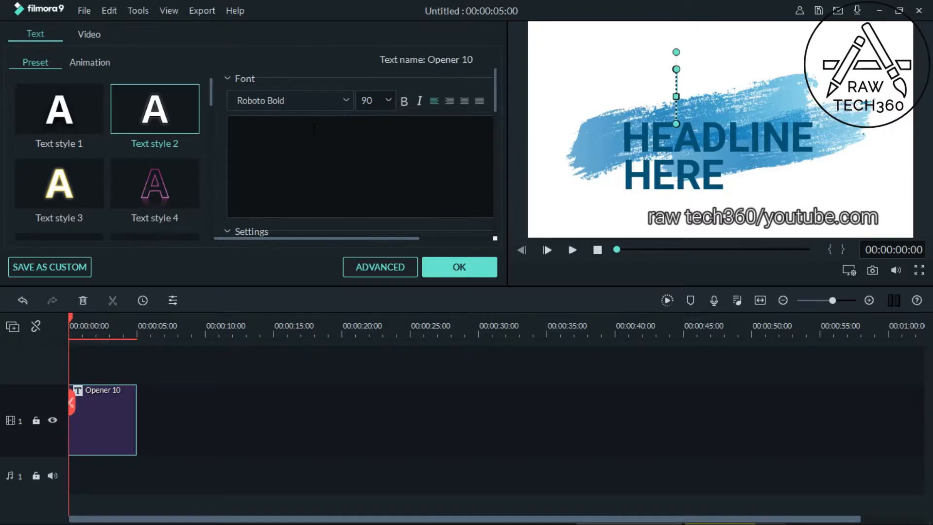
pyautogui.write('R')
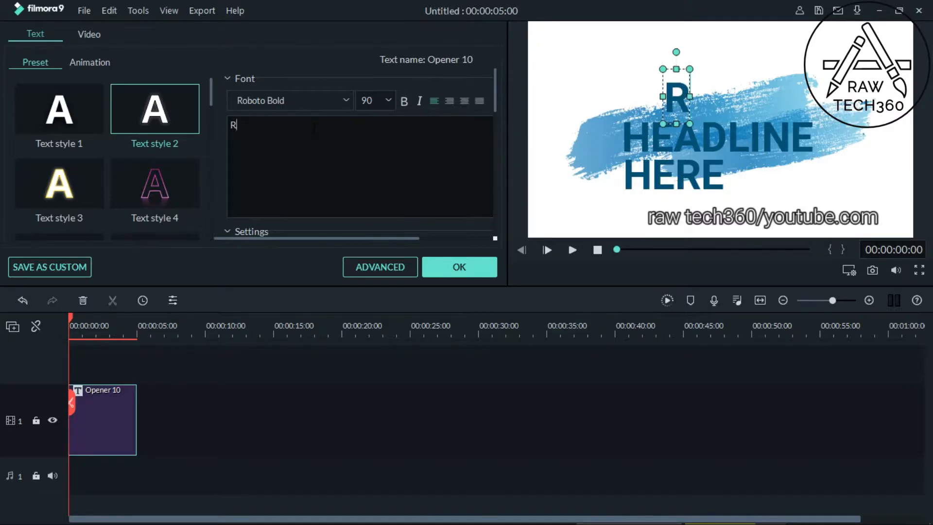
pyautogui.write('AW')
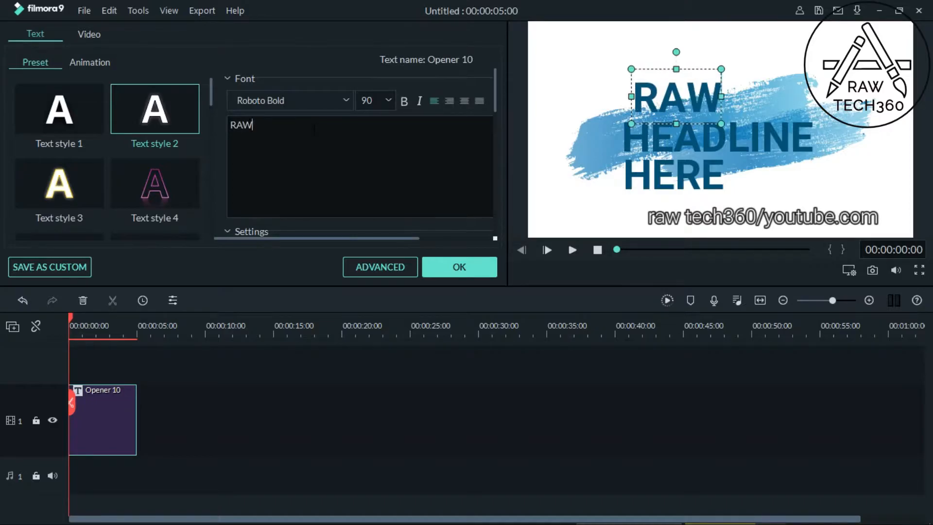
# Step: Replace the headline word "HEADLINE" with "TECH360"
pyautogui.click(705, 130)
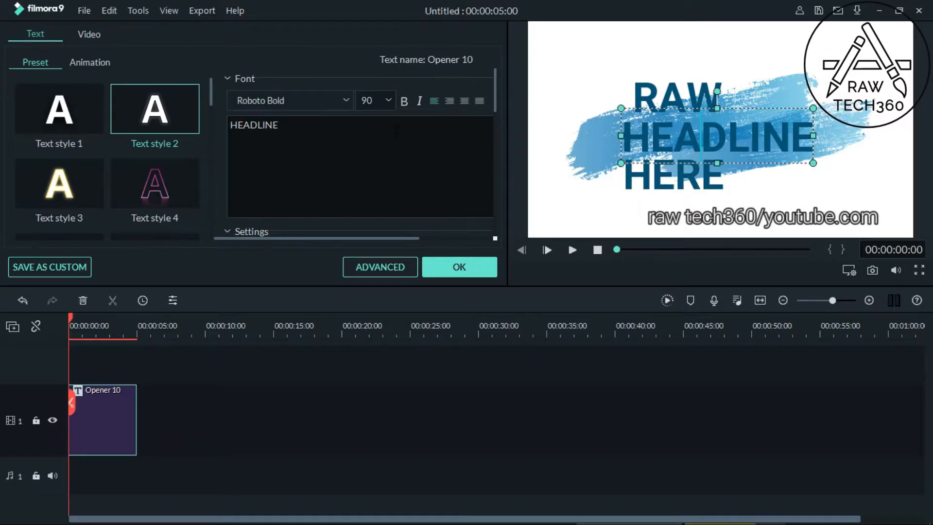
pyautogui.click(395, 129)
pyautogui.press('BackSpace')
pyautogui.press('BackSpace')
pyautogui.press('BackSpace')
pyautogui.press('BackSpace')
pyautogui.press('BackSpace')
pyautogui.press('BackSpace')
pyautogui.press('BackSpace')
pyautogui.press('BackSpace')
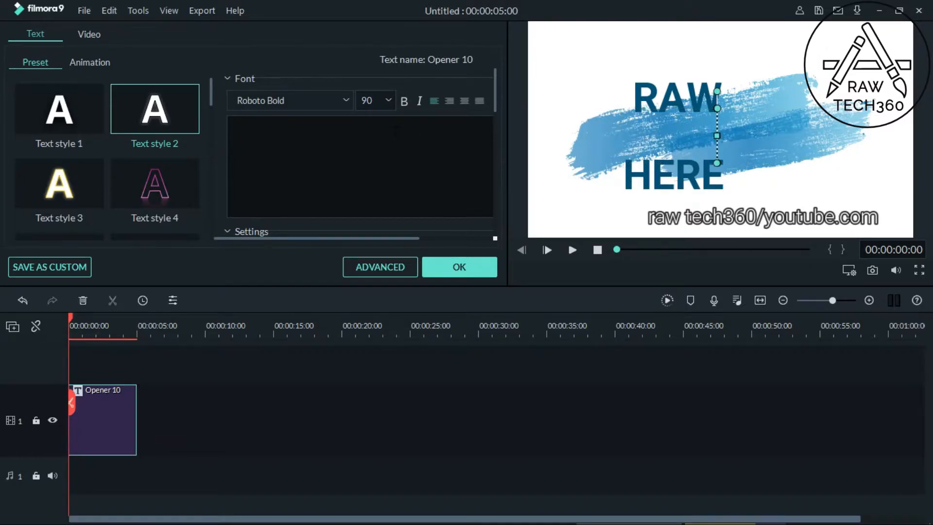
pyautogui.write('TE')
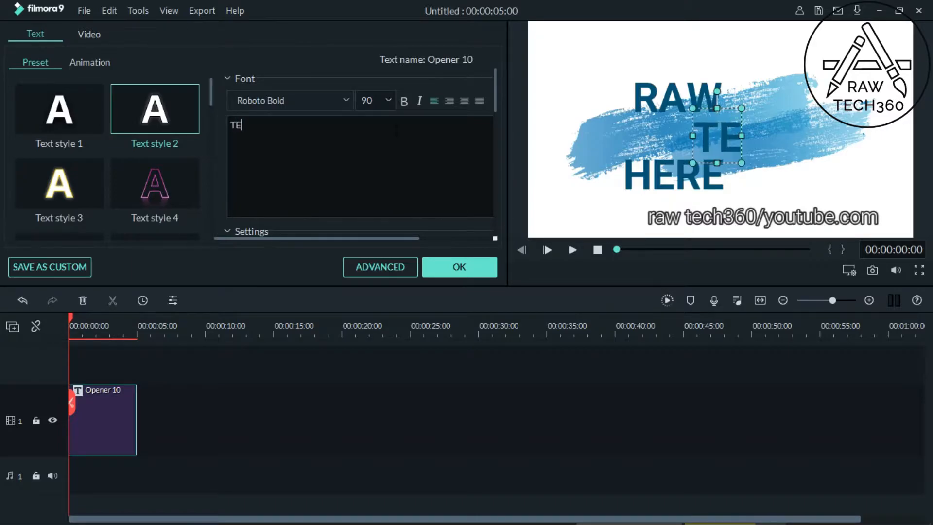
pyautogui.write('CH360')
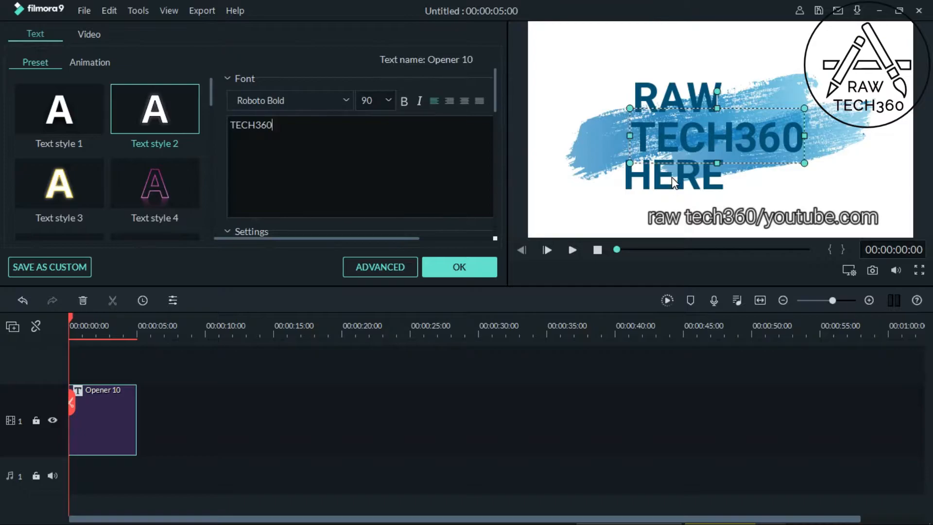
# Step: Shift the word "RAW" to the left and slightly up, and set its font size to 105
pyautogui.click(694, 92)
pyautogui.moveTo(689, 87); pyautogui.dragTo(653, 79)
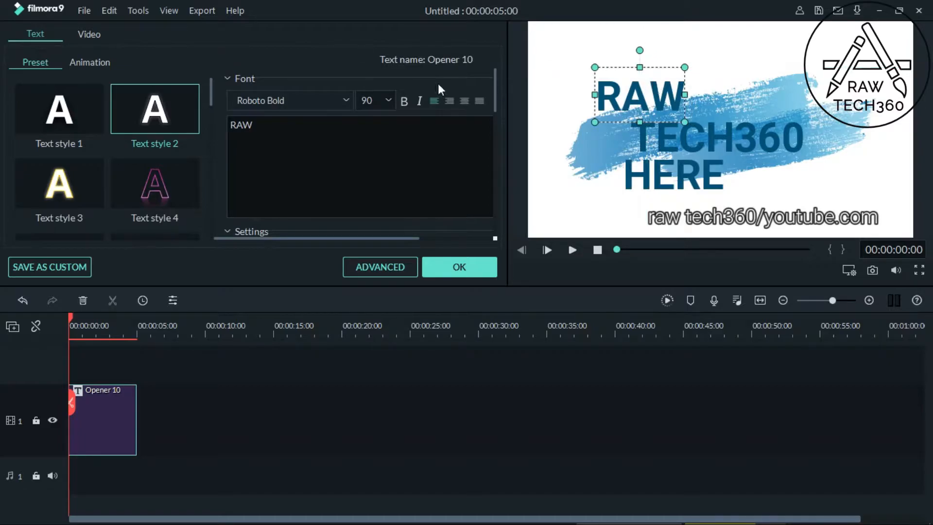
pyautogui.click(388, 100)
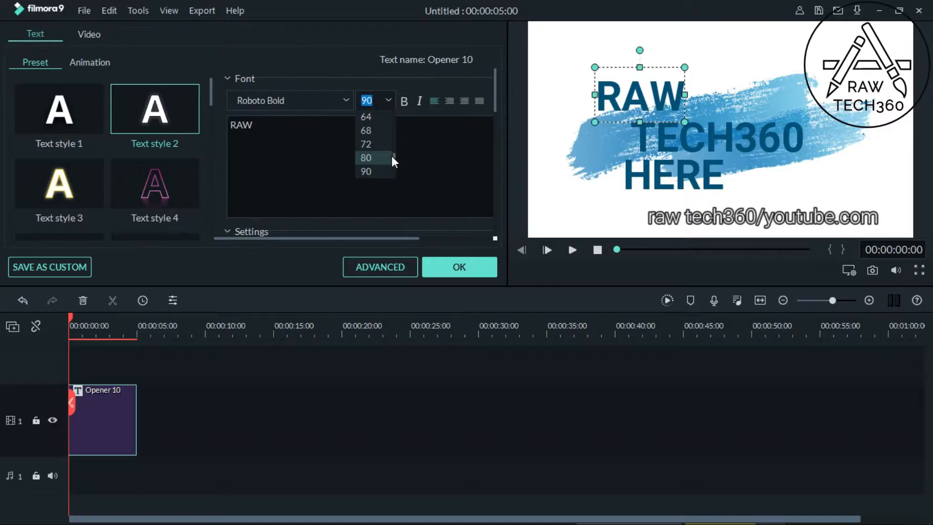
pyautogui.moveTo(393, 157); pyautogui.dragTo(394, 163)
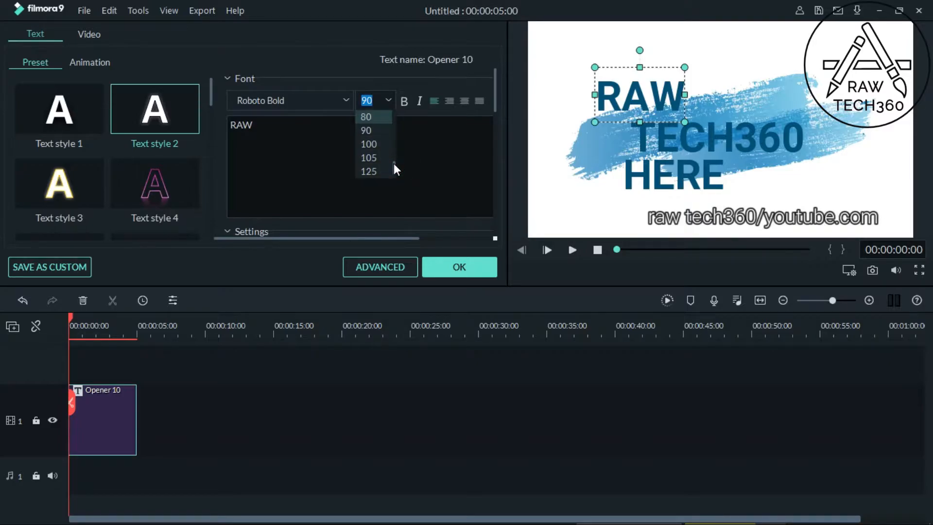
pyautogui.click(380, 141)
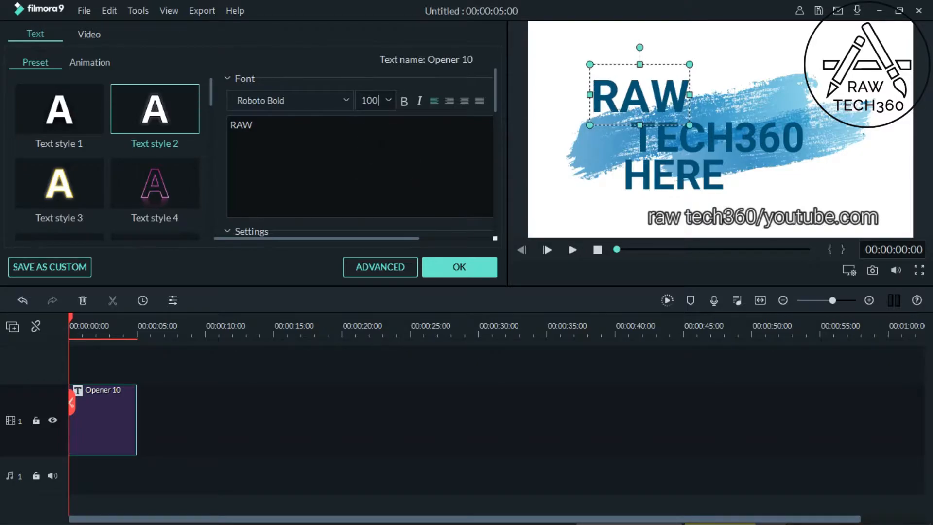
pyautogui.click(390, 95)
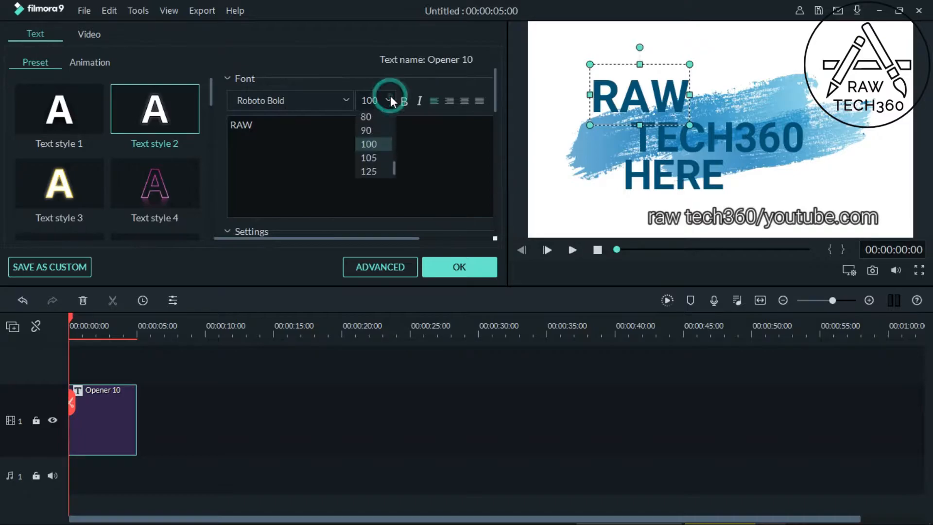
pyautogui.click(380, 157)
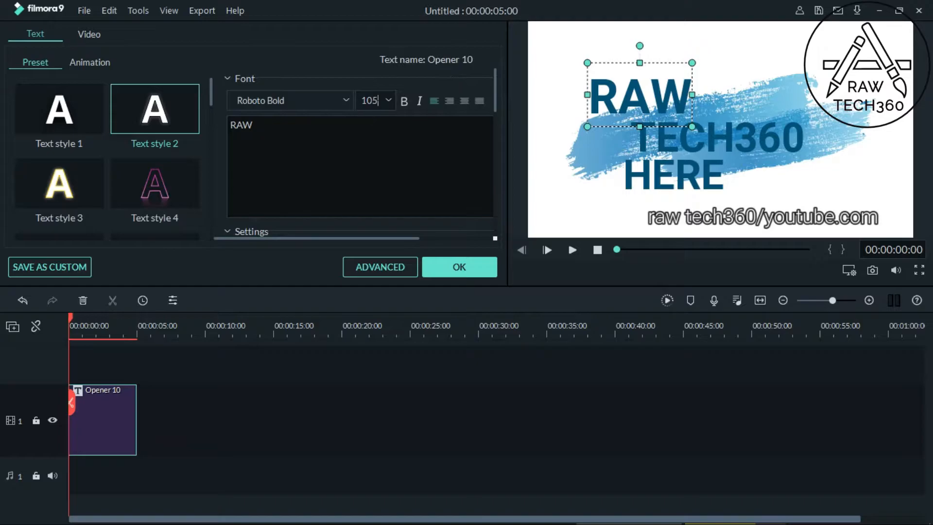
# Step: Try bold and italic formatting on the word "RAW" and switch both off again
pyautogui.click(404, 101)
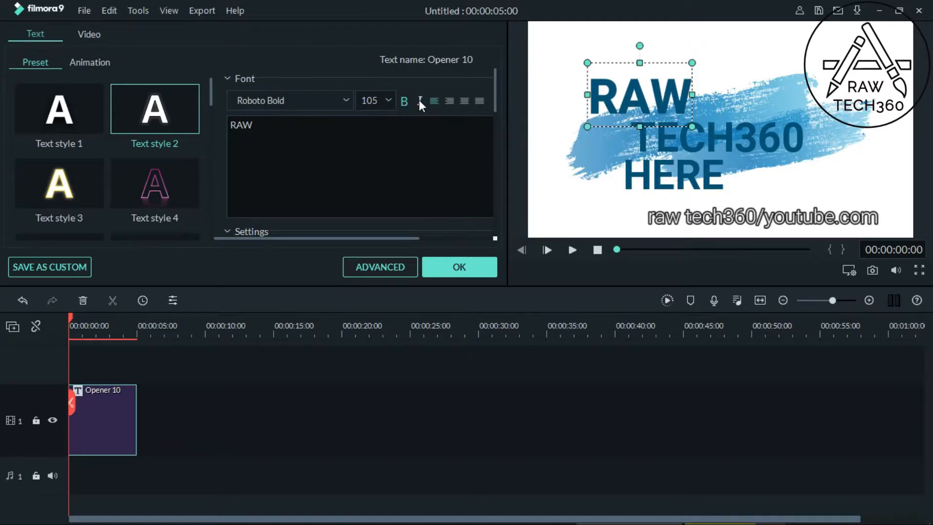
pyautogui.click(419, 101)
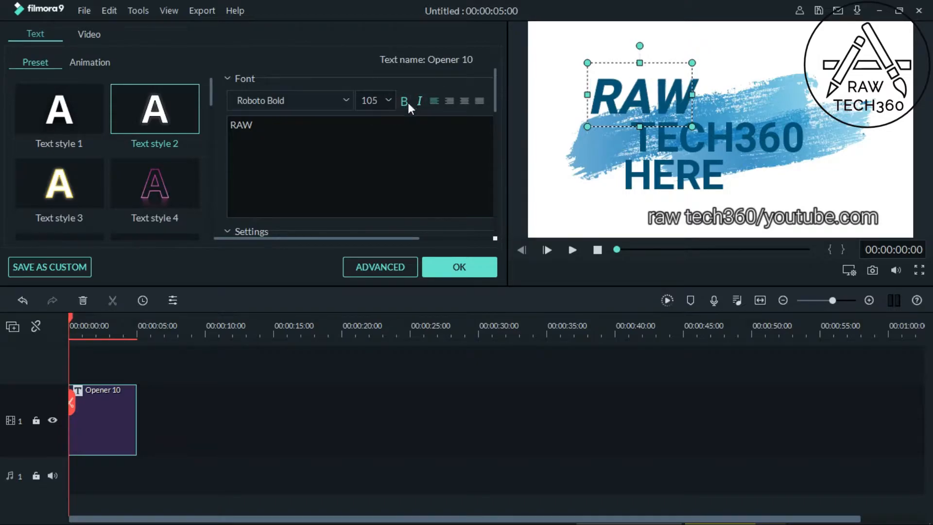
pyautogui.click(407, 103)
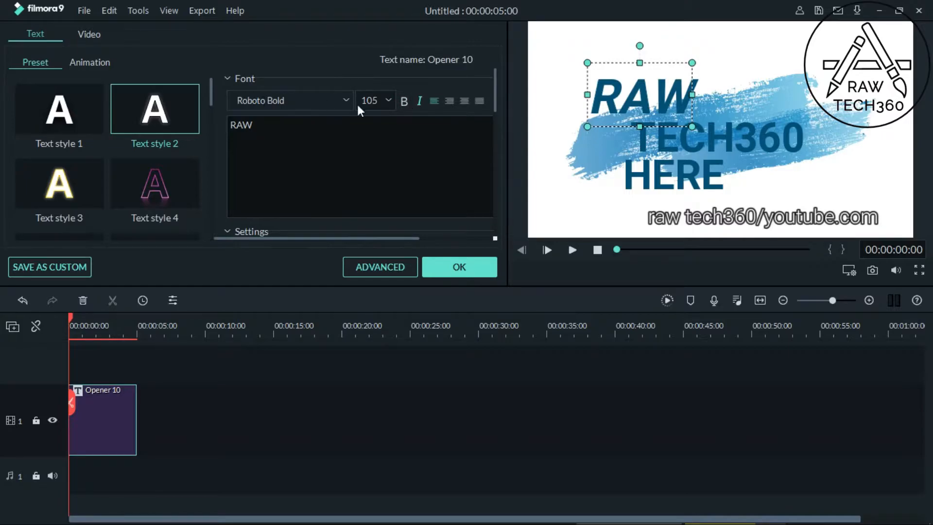
pyautogui.click(406, 102)
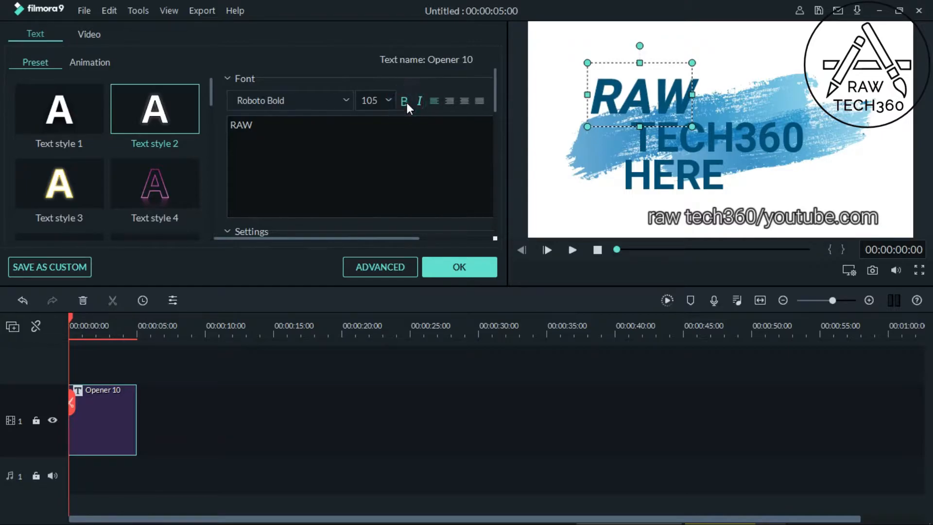
pyautogui.click(406, 103)
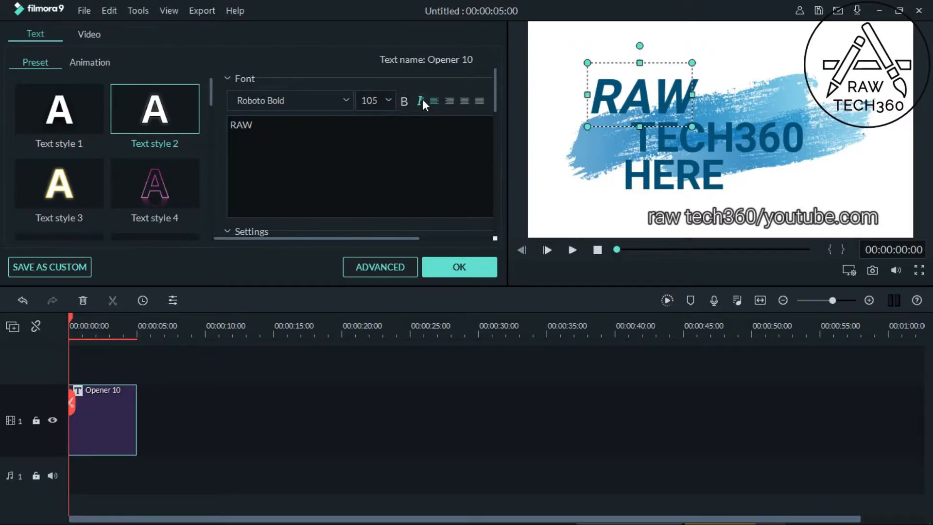
pyautogui.click(420, 101)
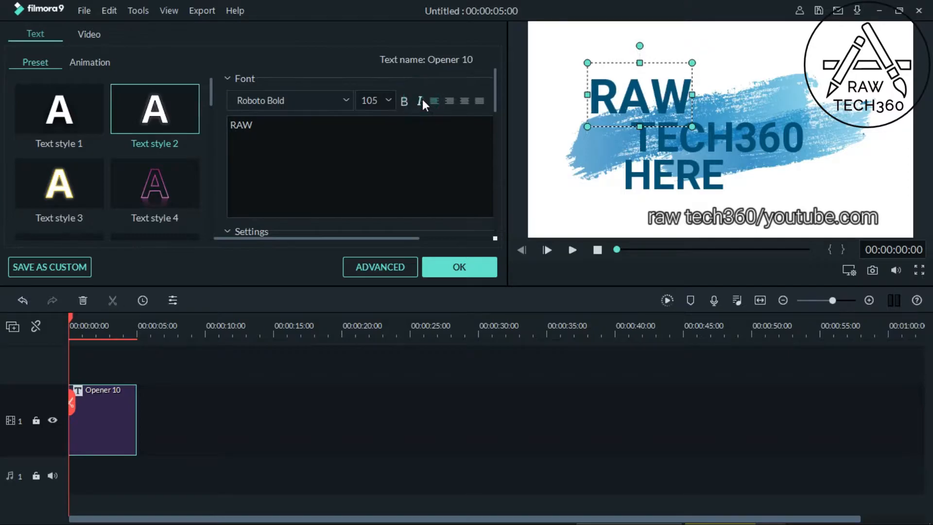
# Step: Try Text style 2, 6, 7, 10, 12 and 11 on the word "RAW"
pyautogui.click(175, 124)
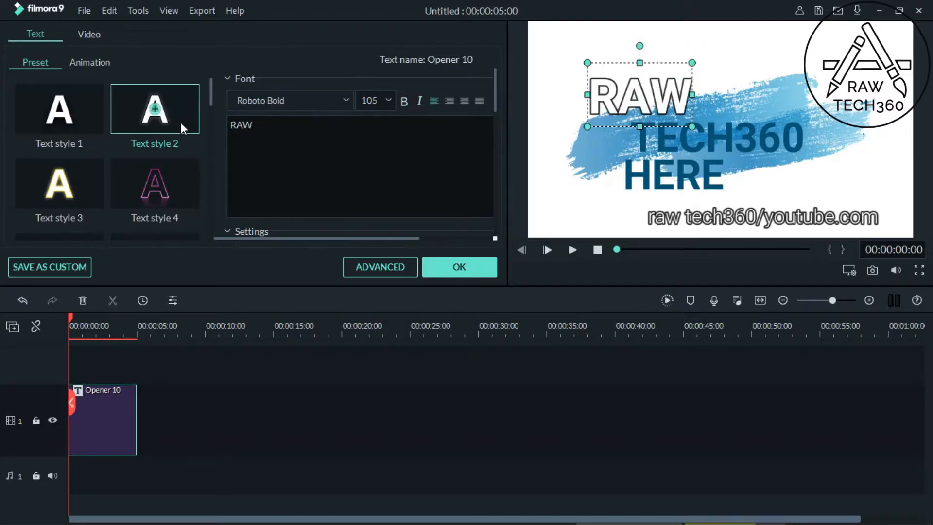
pyautogui.moveTo(210, 98); pyautogui.dragTo(211, 119)
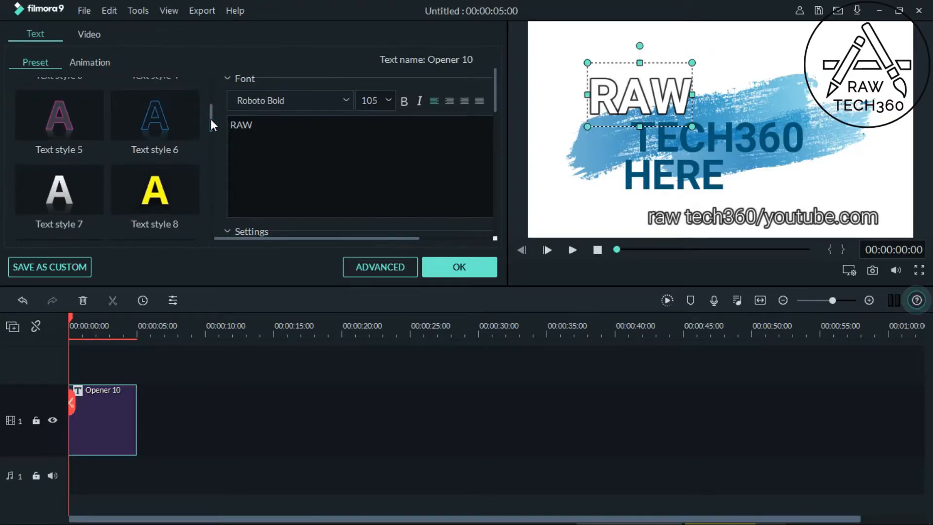
pyautogui.click(194, 125)
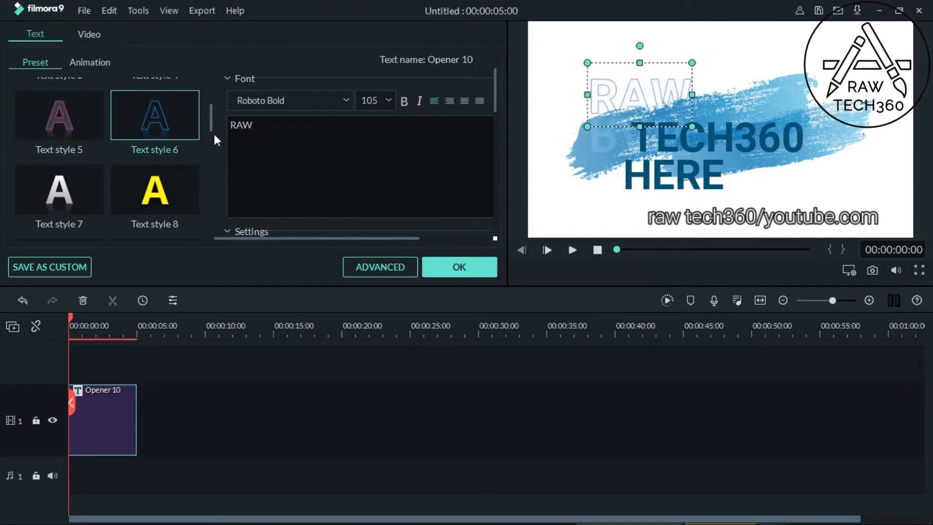
pyautogui.moveTo(211, 128); pyautogui.dragTo(214, 135)
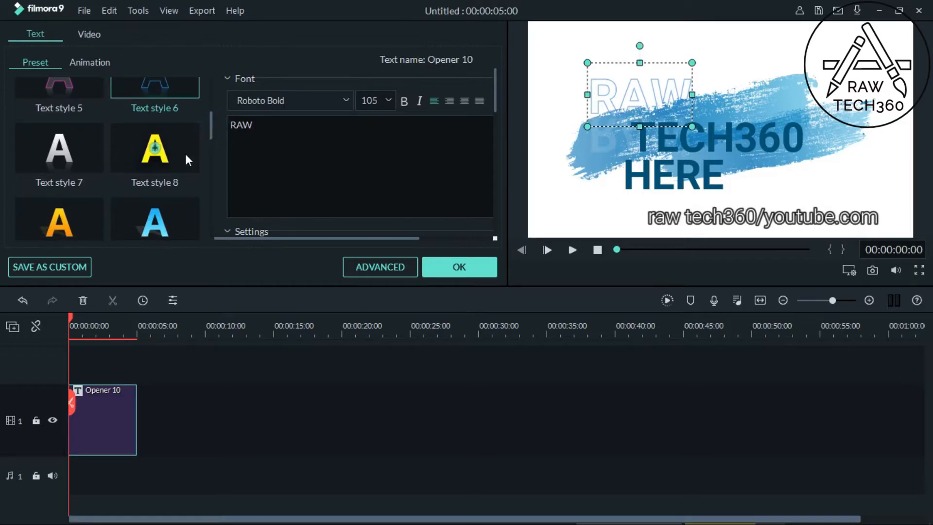
pyautogui.click(86, 152)
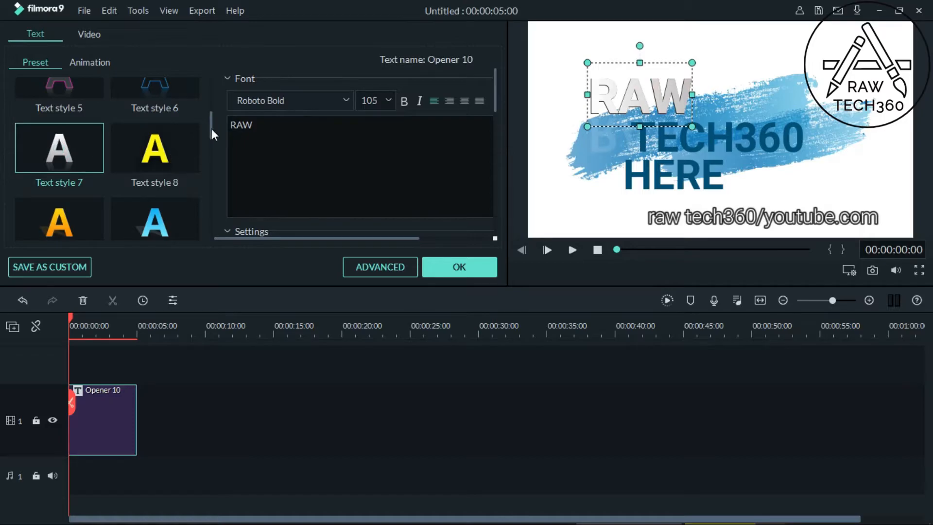
pyautogui.moveTo(212, 130); pyautogui.dragTo(211, 145)
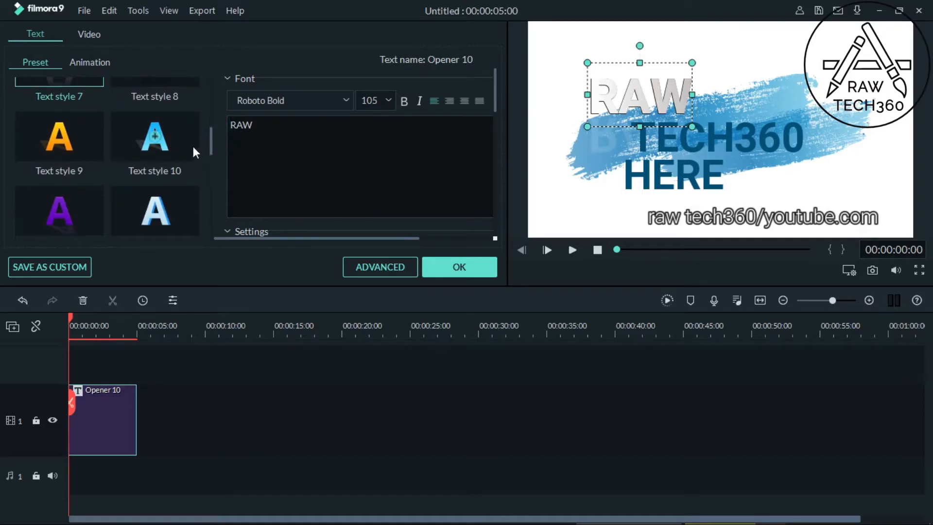
pyautogui.click(193, 147)
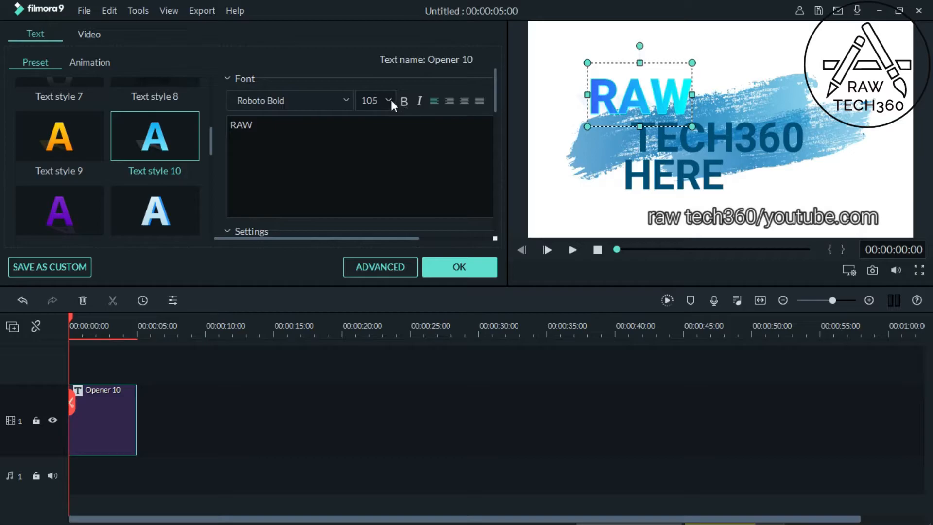
pyautogui.doubleClick(167, 197)
pyautogui.doubleClick(84, 216)
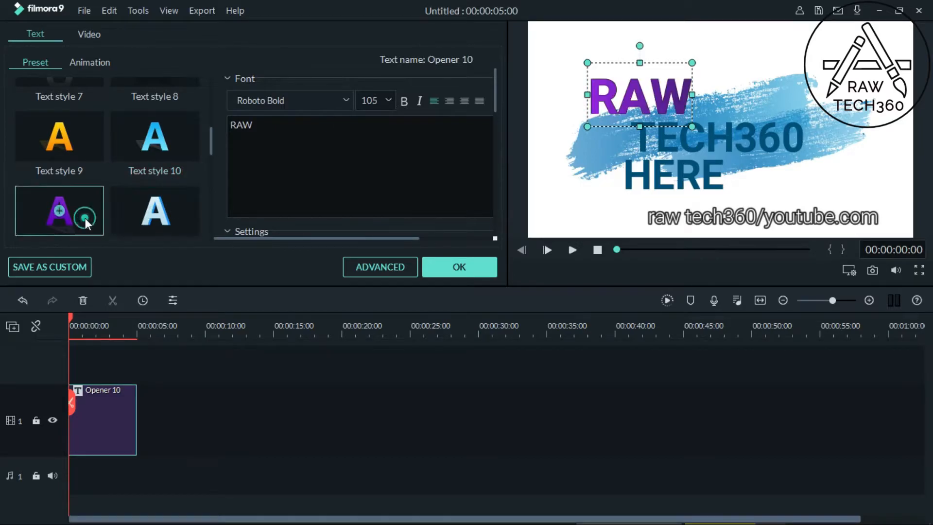
# Step: Try Text style 14, 13, 15 and 16 on the word "RAW"
pyautogui.moveTo(212, 145); pyautogui.dragTo(211, 171)
pyautogui.doubleClick(181, 155)
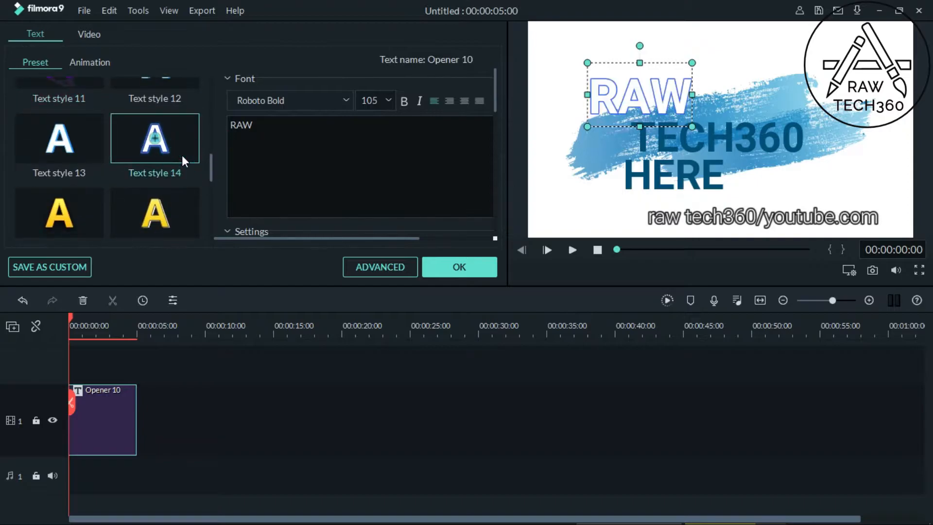
pyautogui.doubleClick(94, 157)
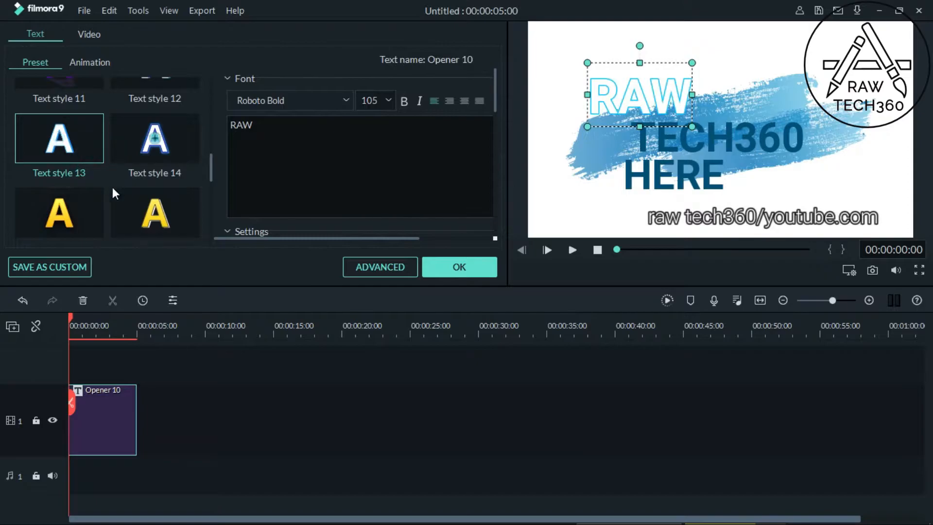
pyautogui.doubleClick(95, 208)
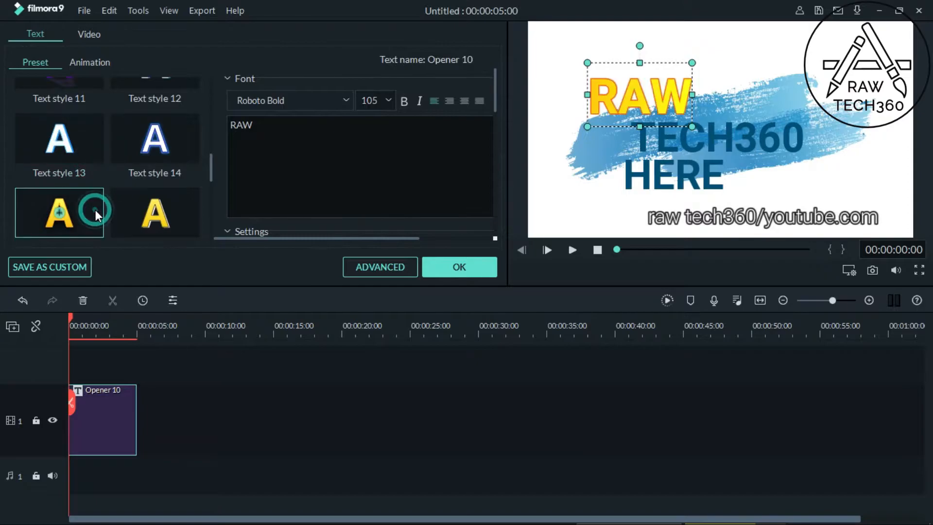
pyautogui.doubleClick(129, 217)
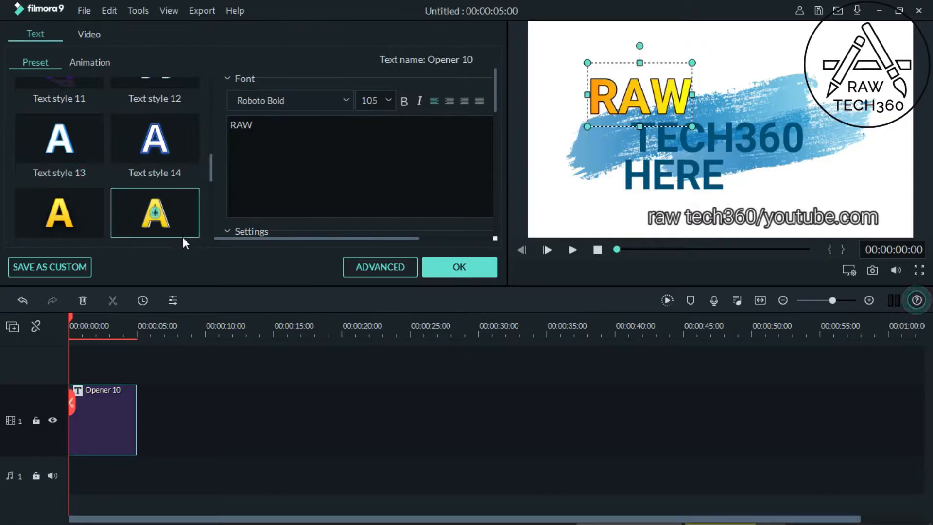
# Step: Try Text style 18 and Text style 12 on the word "RAW"
pyautogui.click(212, 168)
pyautogui.moveTo(211, 168); pyautogui.dragTo(210, 174)
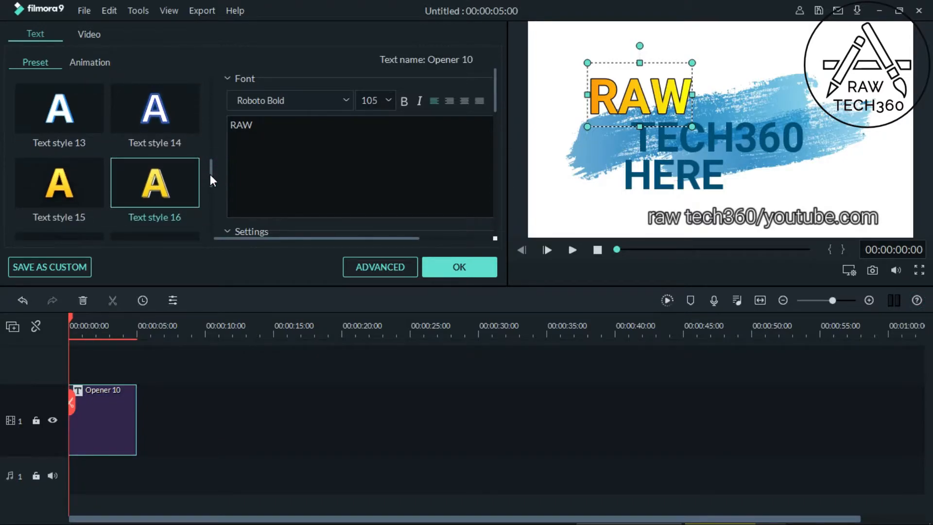
pyautogui.moveTo(210, 174); pyautogui.dragTo(210, 187)
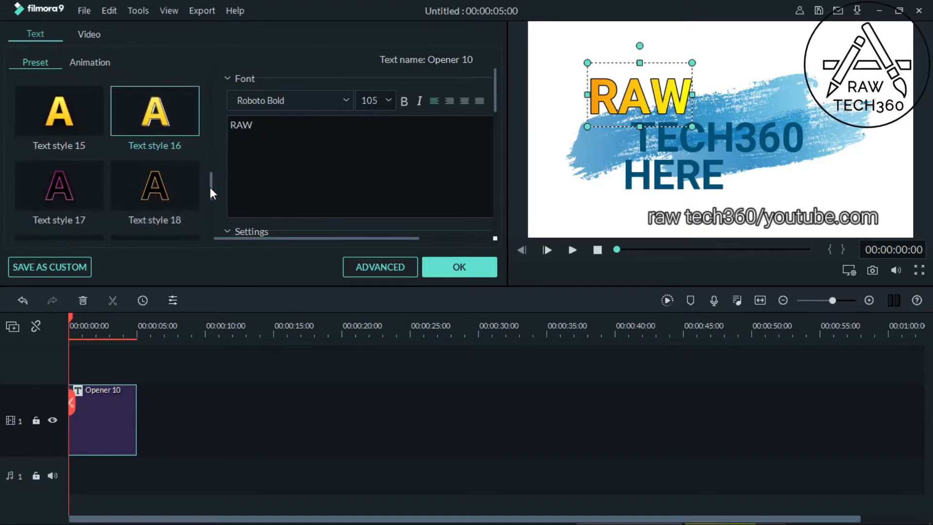
pyautogui.click(184, 194)
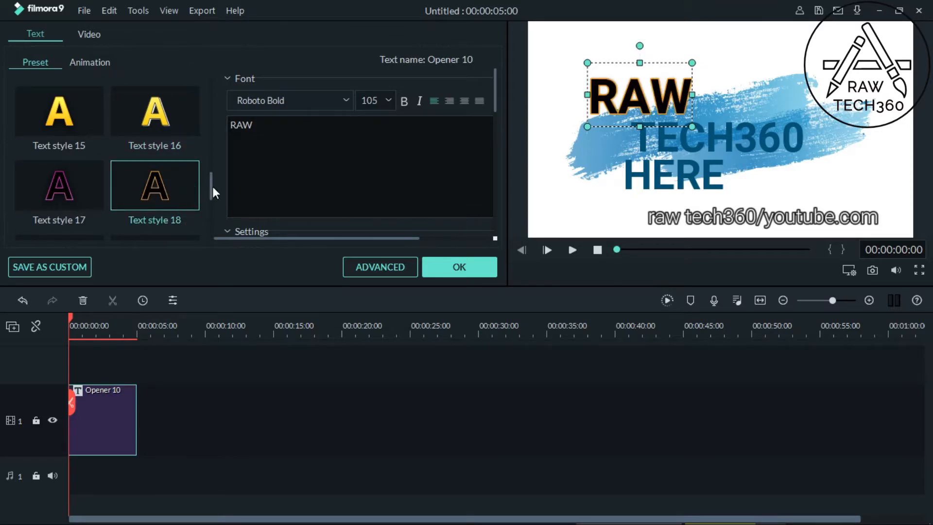
pyautogui.moveTo(211, 188); pyautogui.dragTo(212, 150)
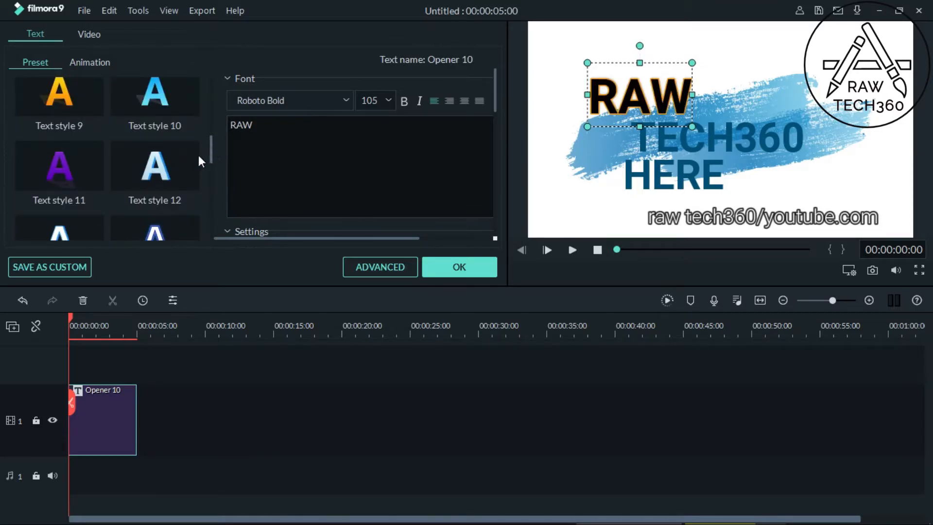
pyautogui.click(194, 161)
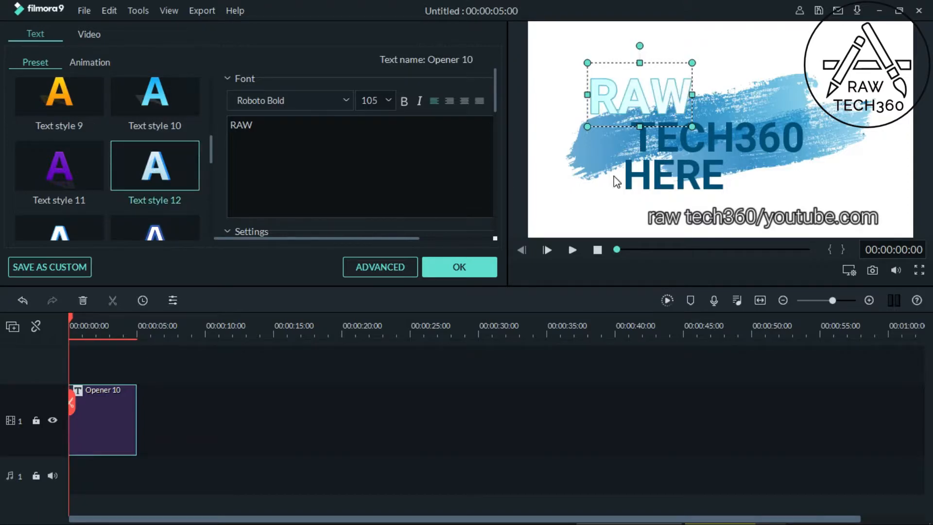
# Step: Set the font size of the word "TECH360" to 125
pyautogui.click(759, 155)
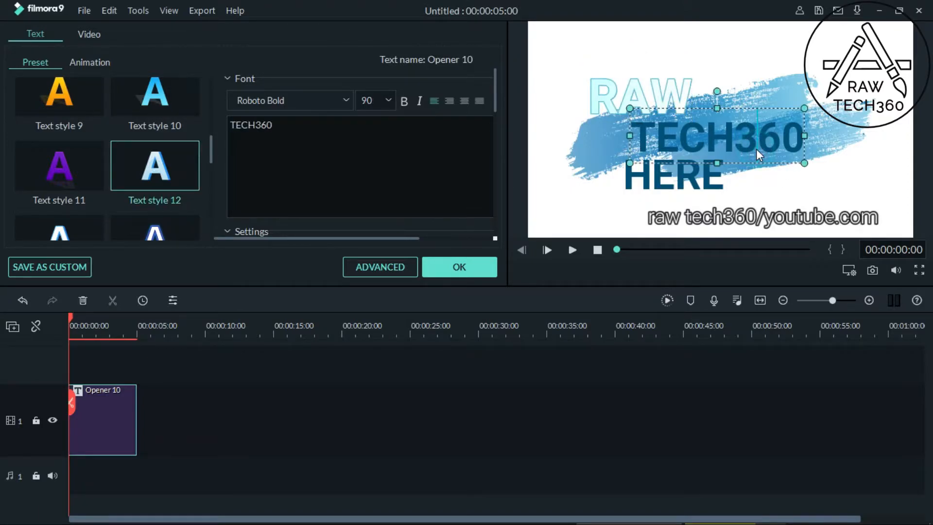
pyautogui.click(388, 100)
pyautogui.click(384, 170)
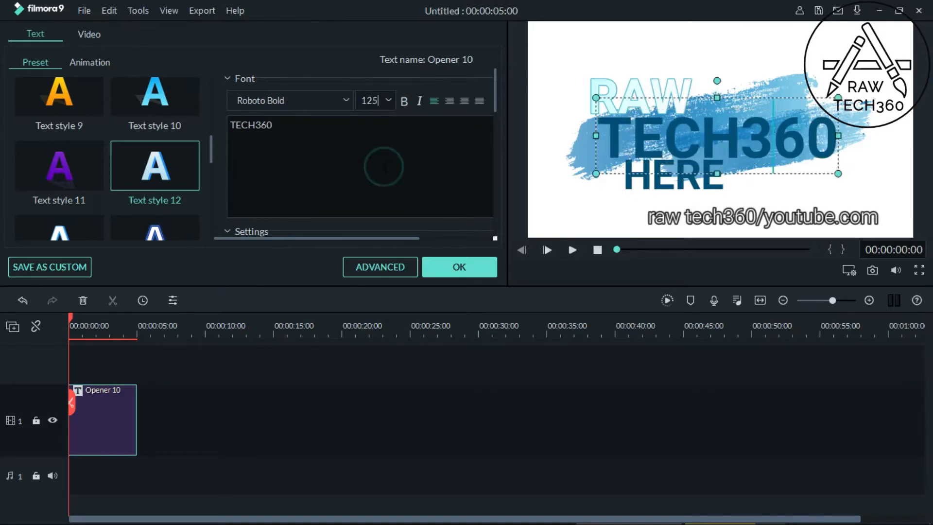
# Step: Rearrange the headline: "RAW" up and to the left, "HERE" below the visible frame, and "TECH360" slightly down and to the right
pyautogui.moveTo(627, 91); pyautogui.dragTo(606, 75)
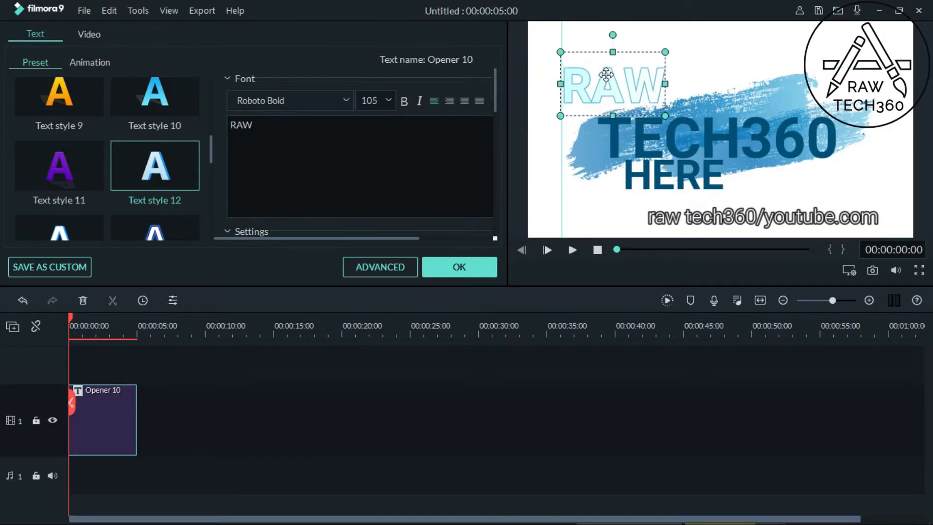
pyautogui.click(657, 177)
pyautogui.moveTo(657, 177); pyautogui.dragTo(615, 310)
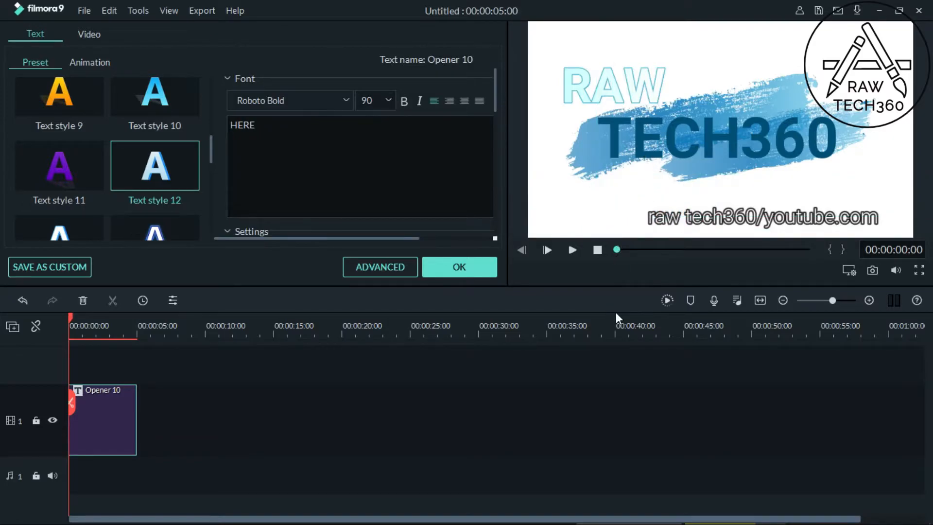
pyautogui.moveTo(712, 130); pyautogui.dragTo(728, 146)
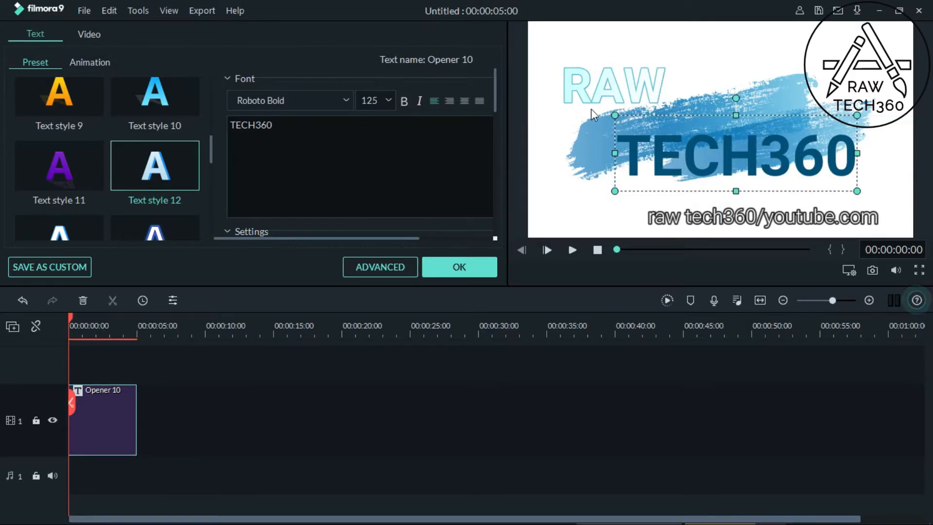
# Step: Apply Text style 22 to the word "RAW", trying Text style 23 as an alternative
pyautogui.click(625, 77)
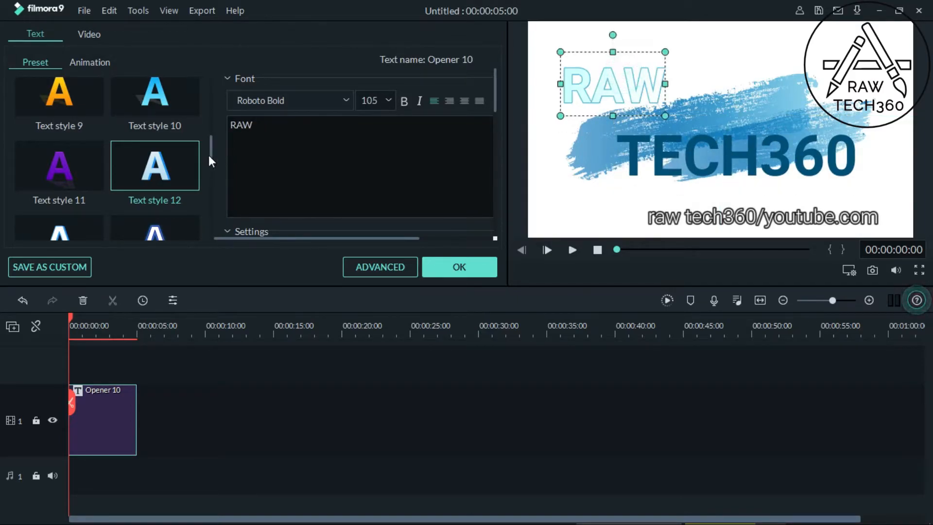
pyautogui.moveTo(212, 154); pyautogui.dragTo(206, 214)
pyautogui.click(180, 206)
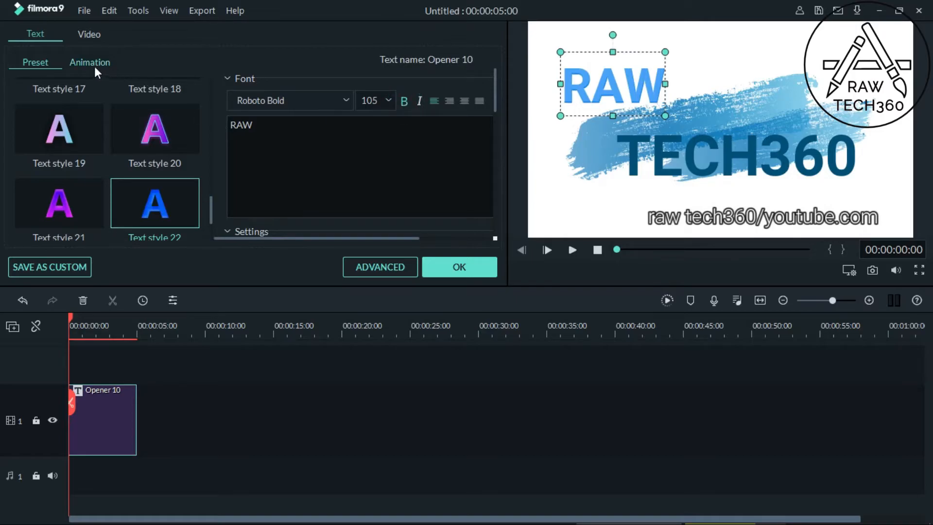
pyautogui.moveTo(212, 217); pyautogui.dragTo(212, 229)
pyautogui.click(85, 217)
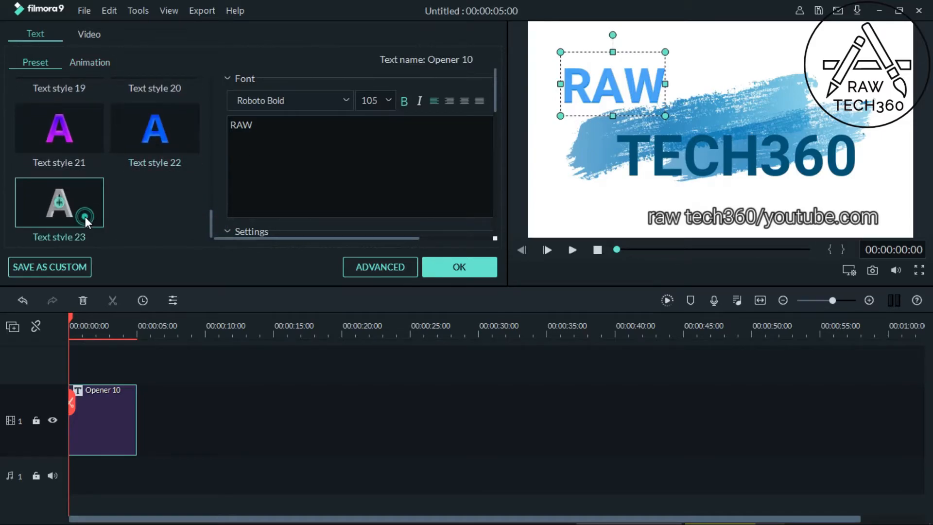
pyautogui.click(173, 148)
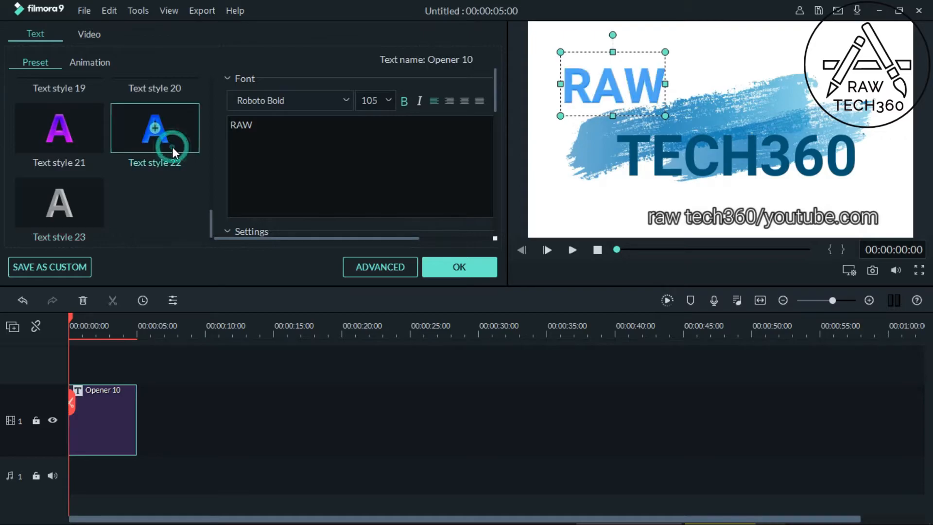
# Step: Try Text style 20 on the word "TECH360" and apply Text style 19 instead
pyautogui.doubleClick(667, 174)
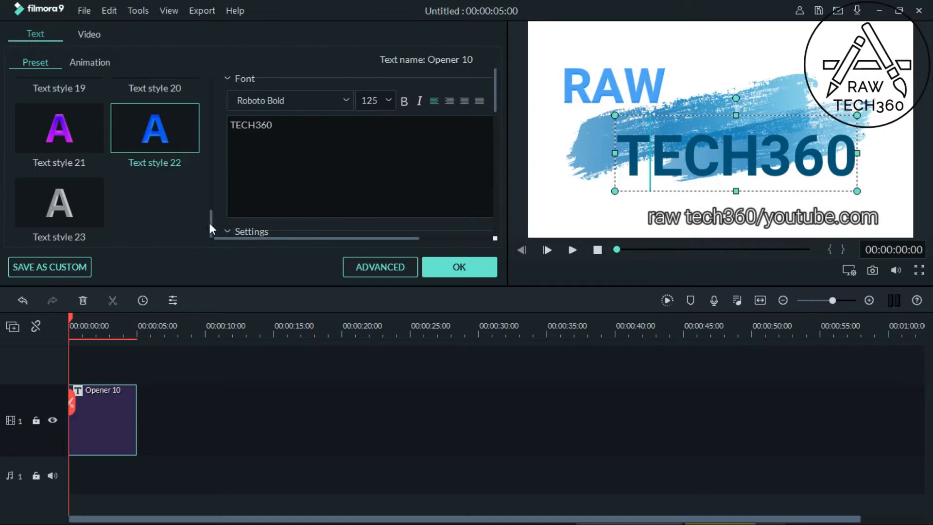
pyautogui.moveTo(209, 223); pyautogui.dragTo(210, 206)
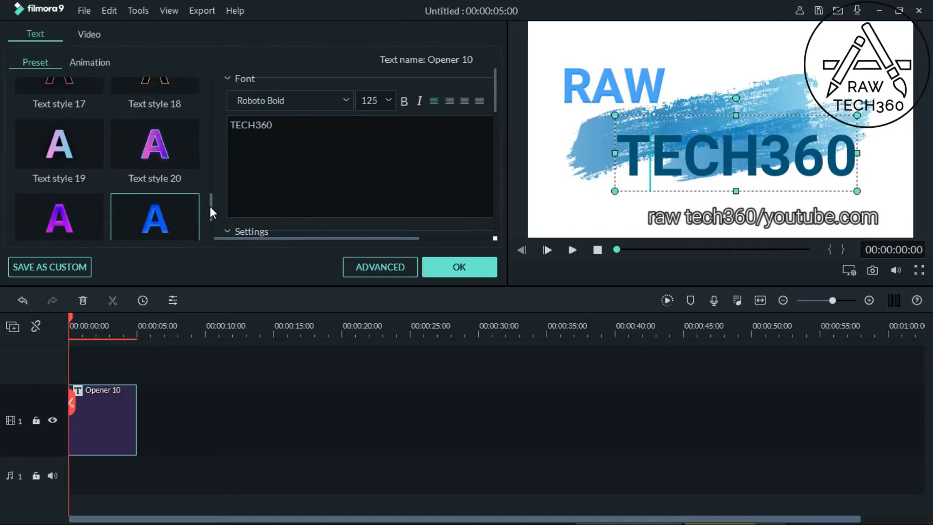
pyautogui.click(188, 156)
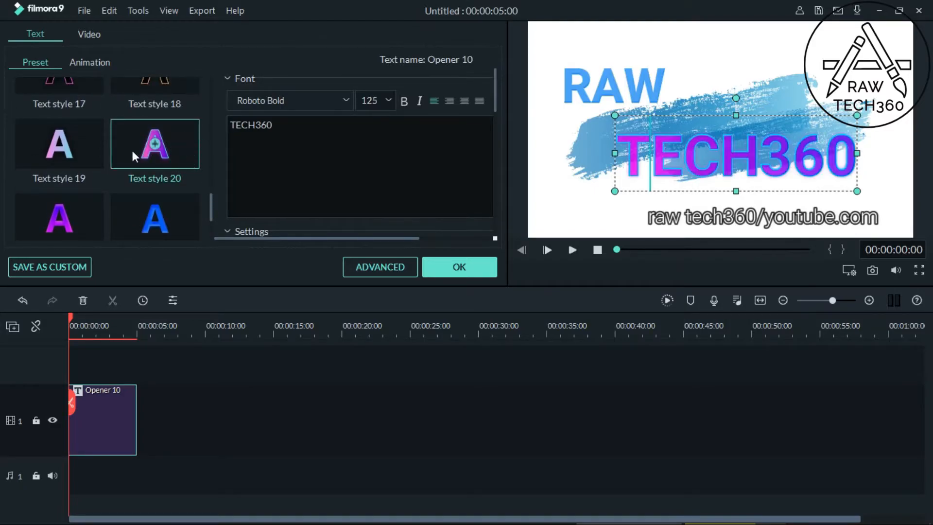
pyautogui.click(103, 153)
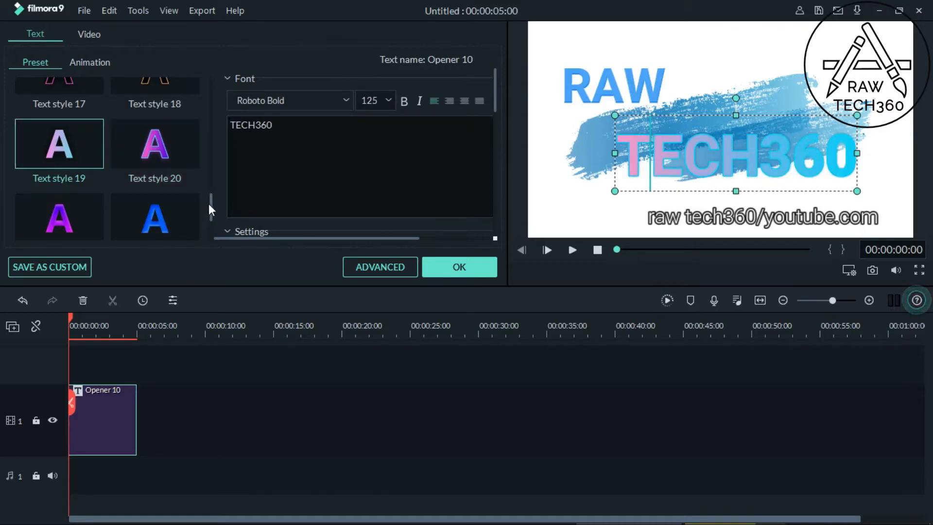
pyautogui.moveTo(209, 205)
pyautogui.mouseDown()
pyautogui.moveTo(210, 218)
pyautogui.moveTo(212, 207)
pyautogui.mouseUp()
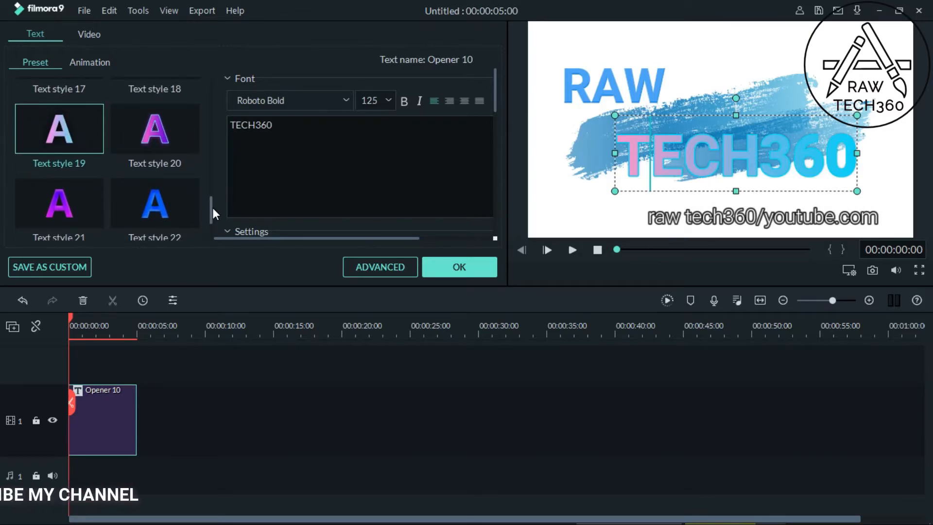
pyautogui.moveTo(212, 208); pyautogui.dragTo(212, 193)
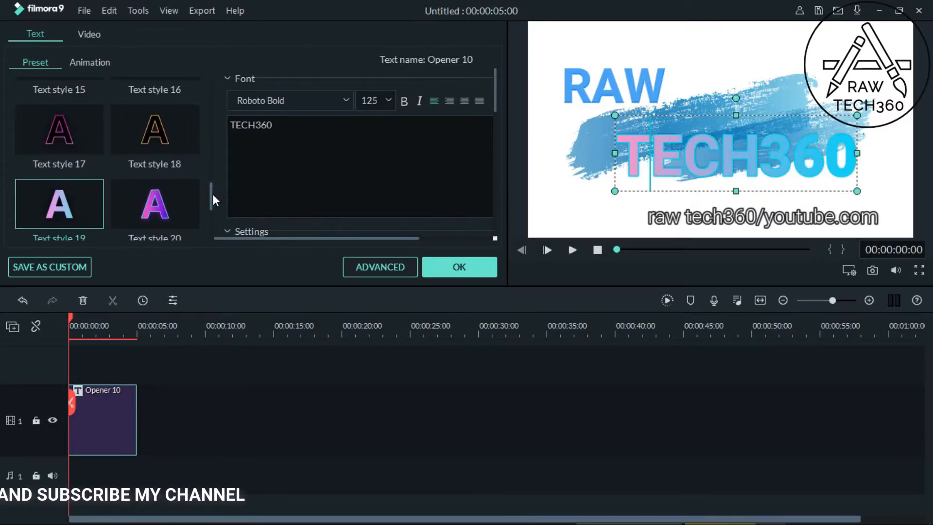
# Step: Apply the Wavy style animation to the "raw tech360/youtube.com" line
pyautogui.click(731, 215)
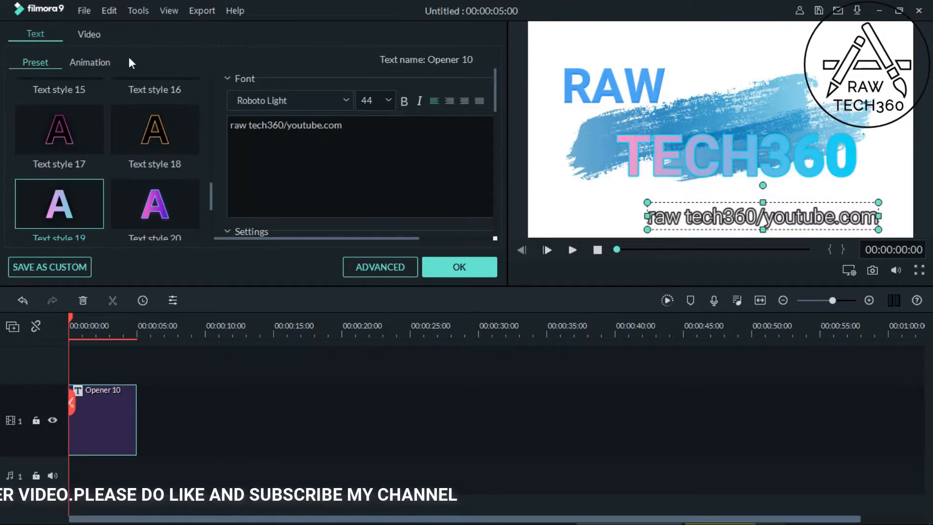
pyautogui.click(79, 65)
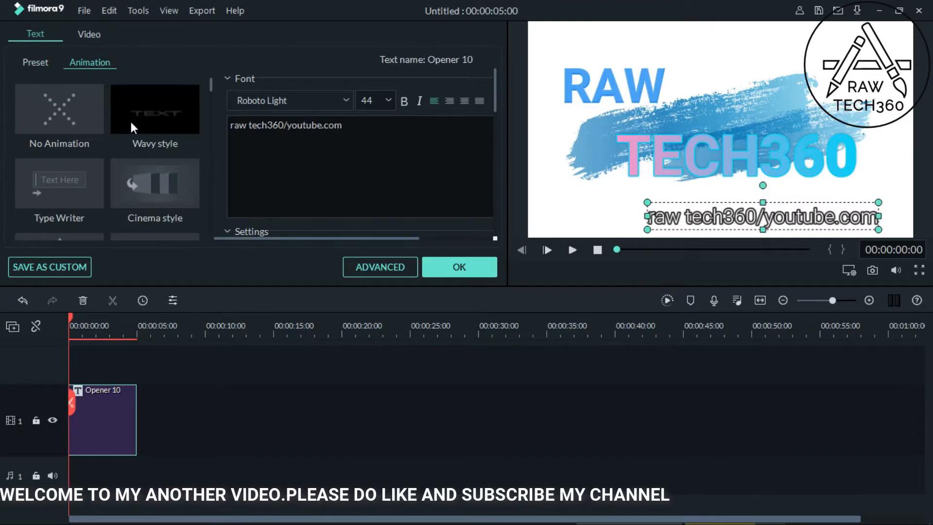
pyautogui.doubleClick(193, 131)
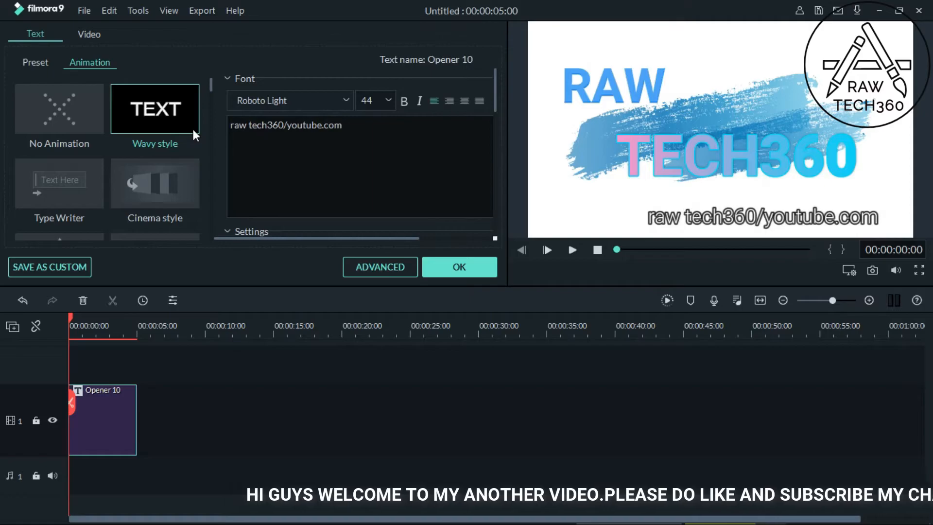
# Step: Apply the Cinema style animation to the "raw tech360/youtube.com" line and the Type Writer animation to "TECH360"
pyautogui.doubleClick(185, 180)
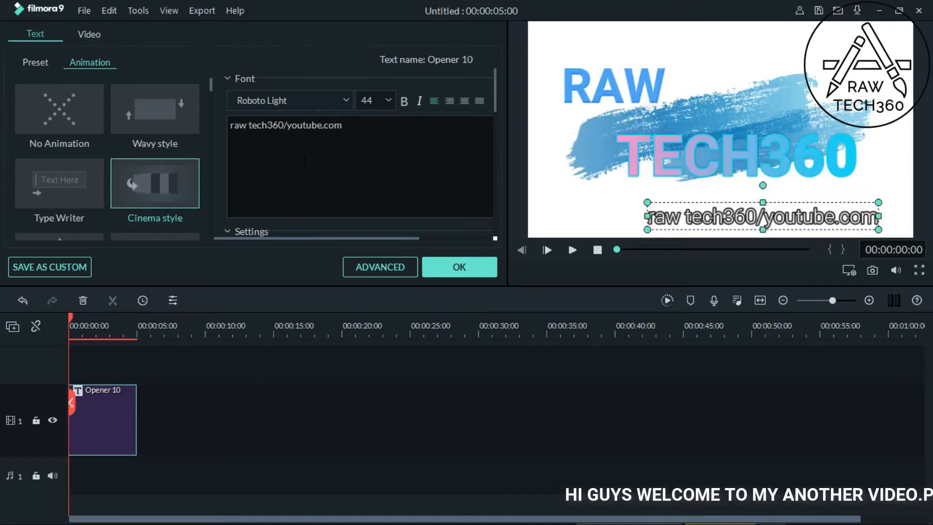
pyautogui.click(632, 160)
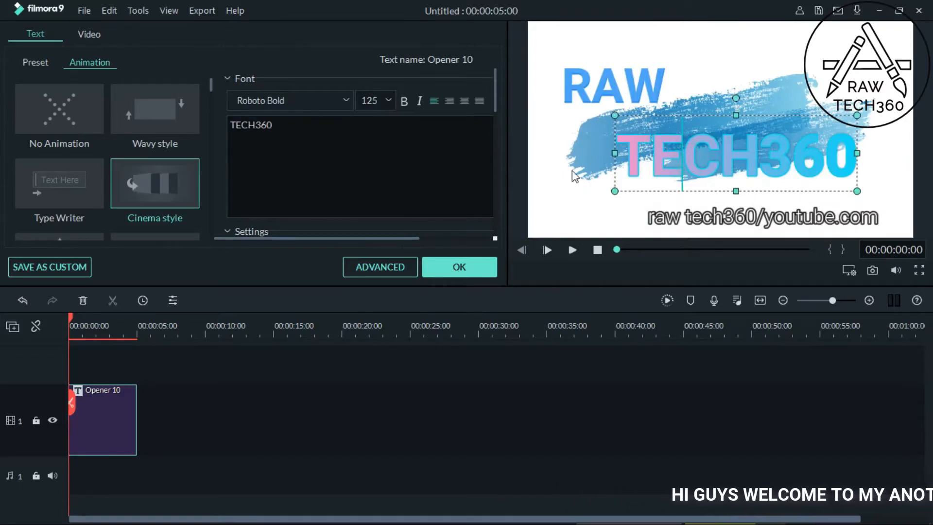
pyautogui.doubleClick(48, 199)
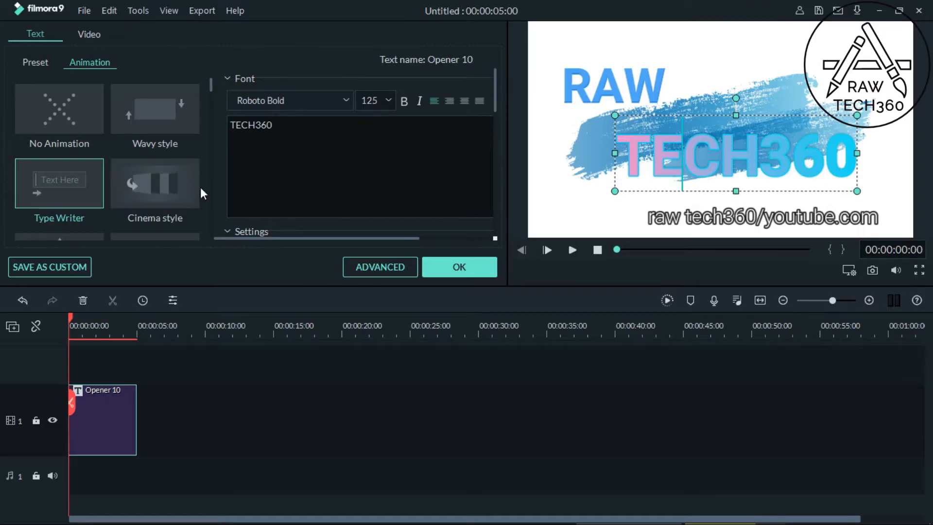
# Step: Apply the Roll clockwise animation to the word "RAW" after trying No Animation and Wavy style, and confirm the title edits
pyautogui.click(642, 79)
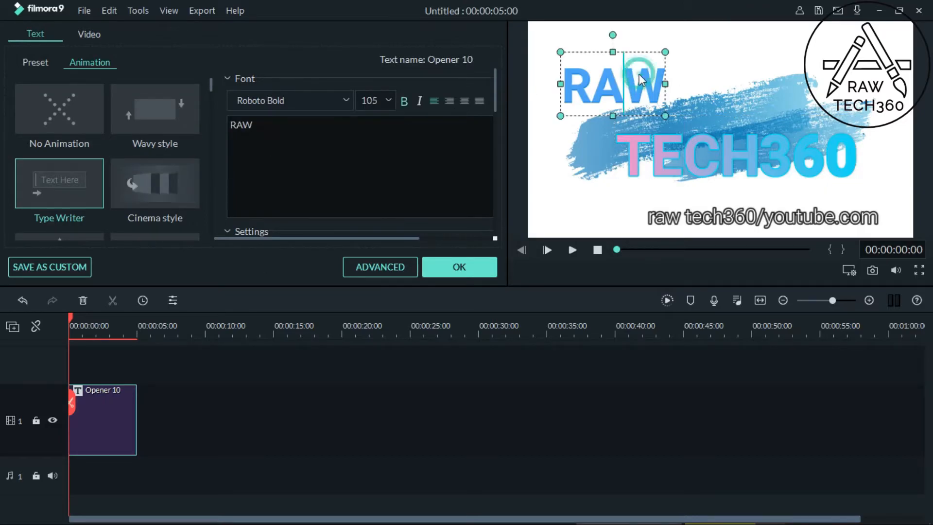
pyautogui.moveTo(209, 85); pyautogui.dragTo(206, 62)
pyautogui.click(59, 109)
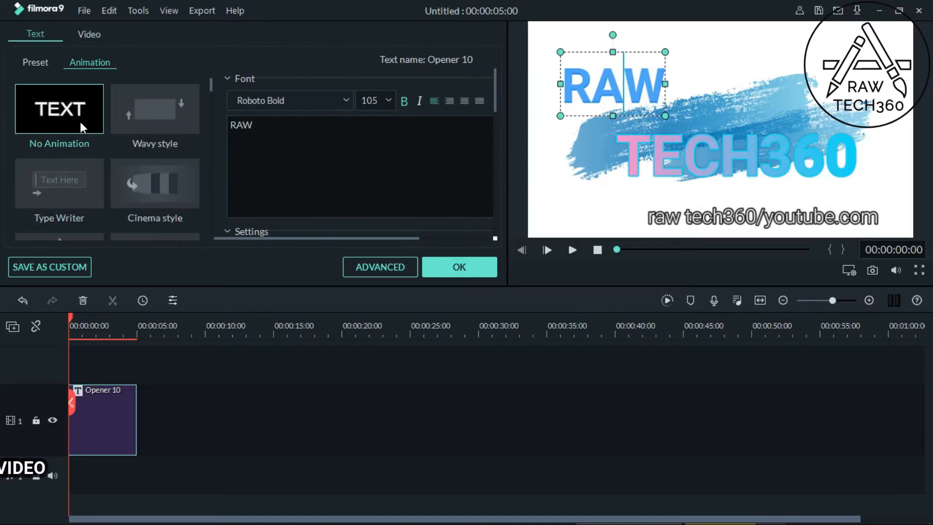
pyautogui.click(142, 132)
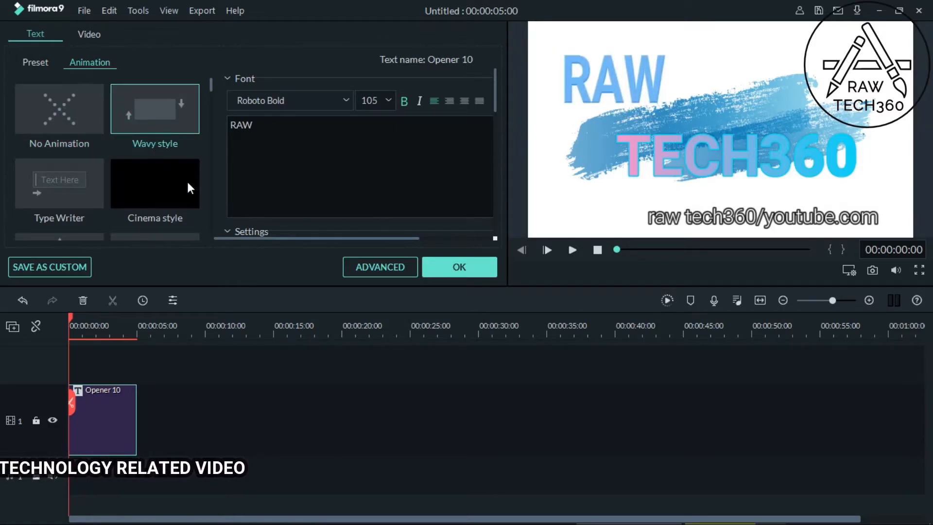
pyautogui.moveTo(210, 84); pyautogui.dragTo(207, 118)
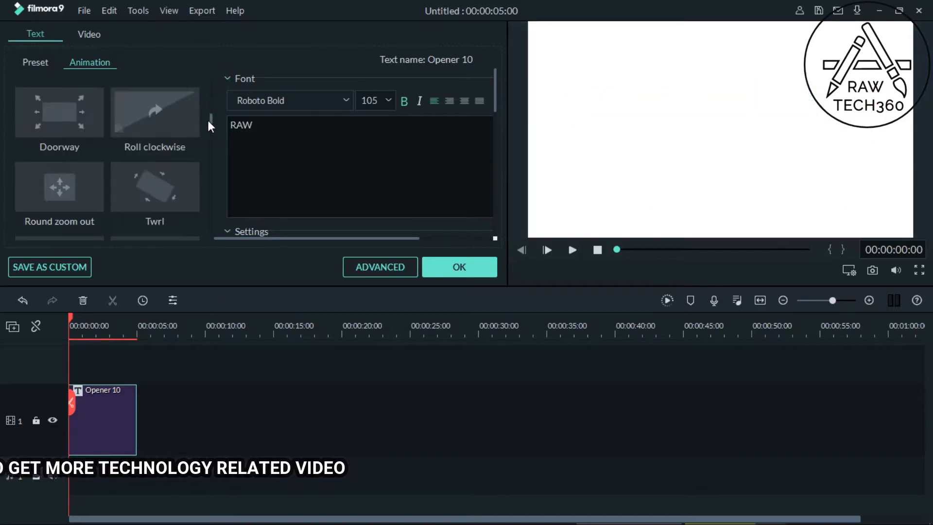
pyautogui.click(180, 121)
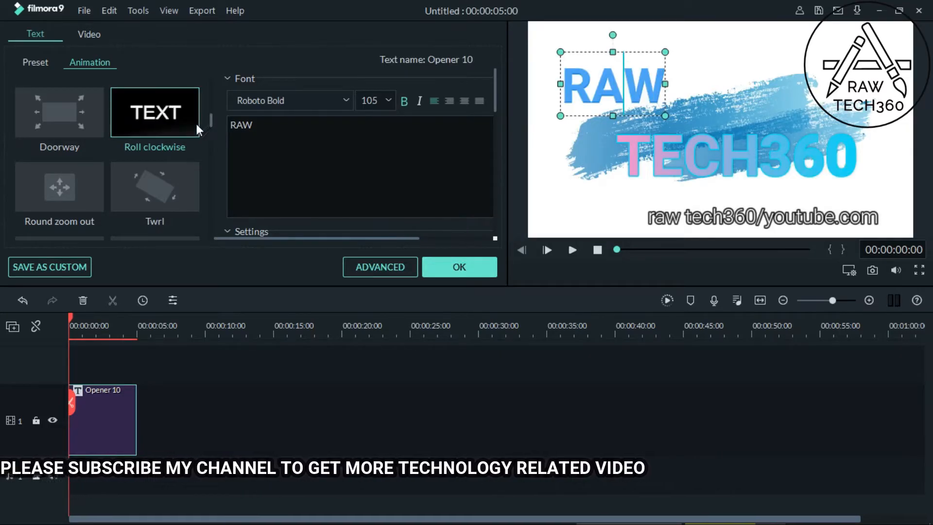
pyautogui.click(459, 266)
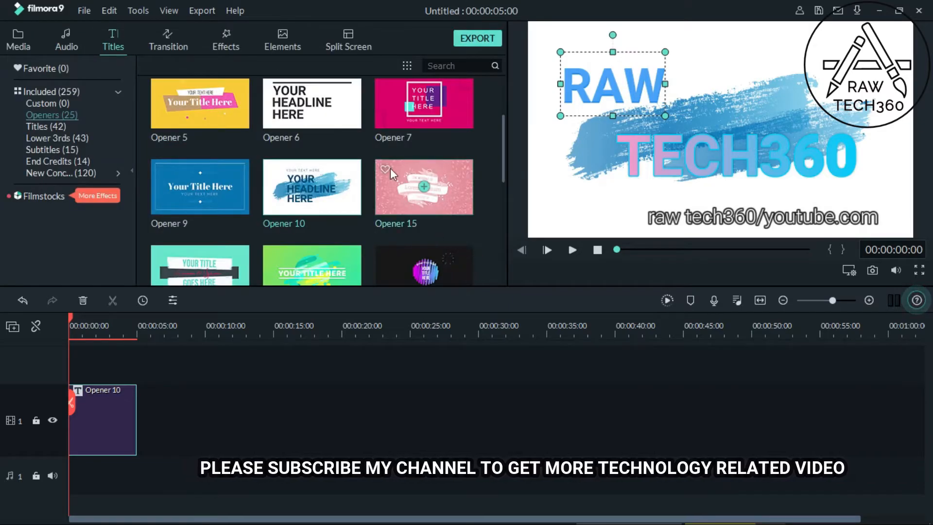
# Step: Restyle "TECH360" with the white, dark-blue-outlined preset after trying Text style 20, Text style 12 and the light-blue-outlined white preset, and confirm
pyautogui.doubleClick(692, 149)
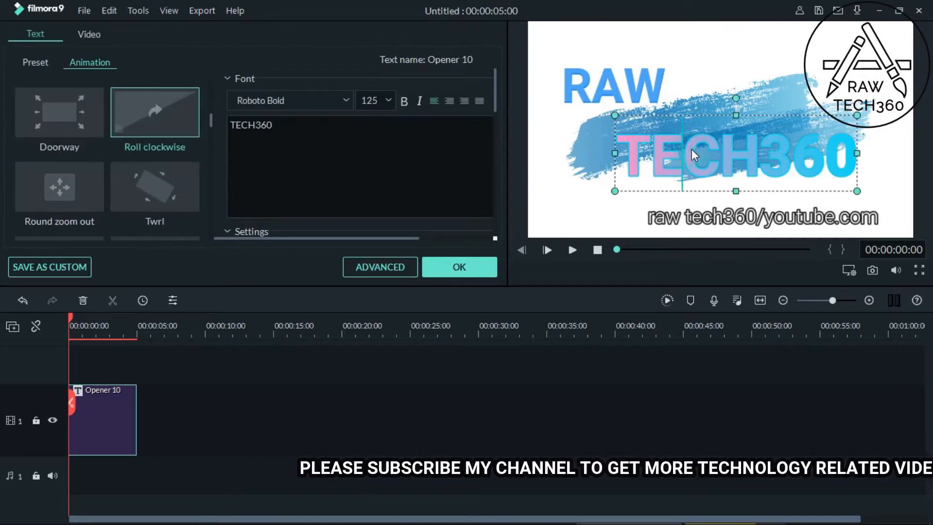
pyautogui.click(41, 62)
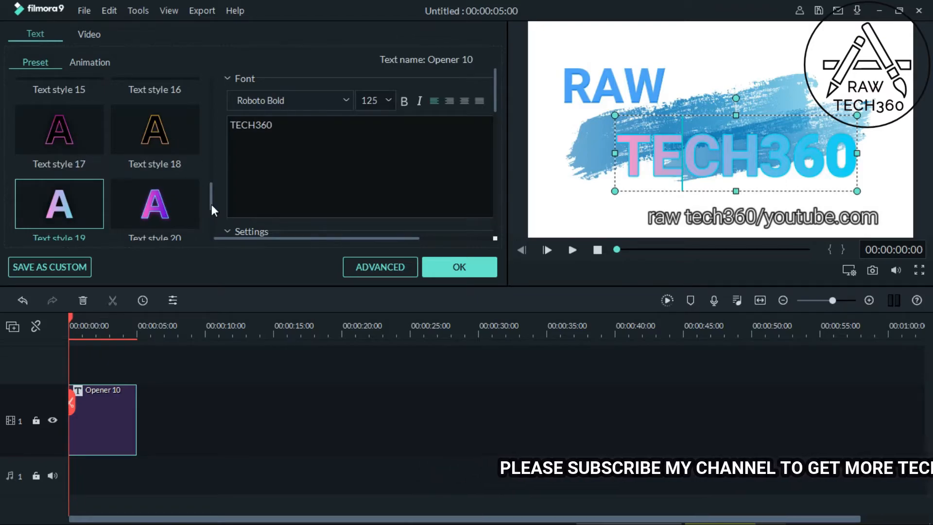
pyautogui.click(89, 195)
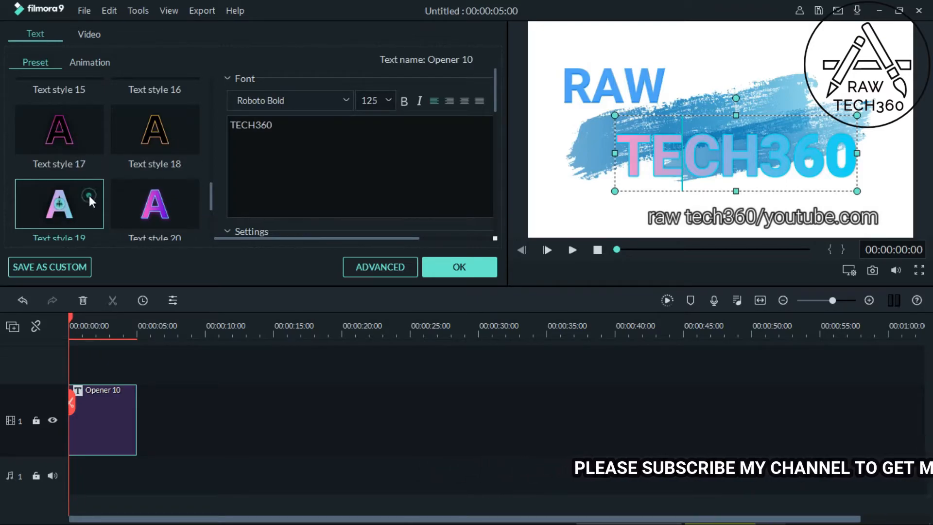
pyautogui.click(161, 218)
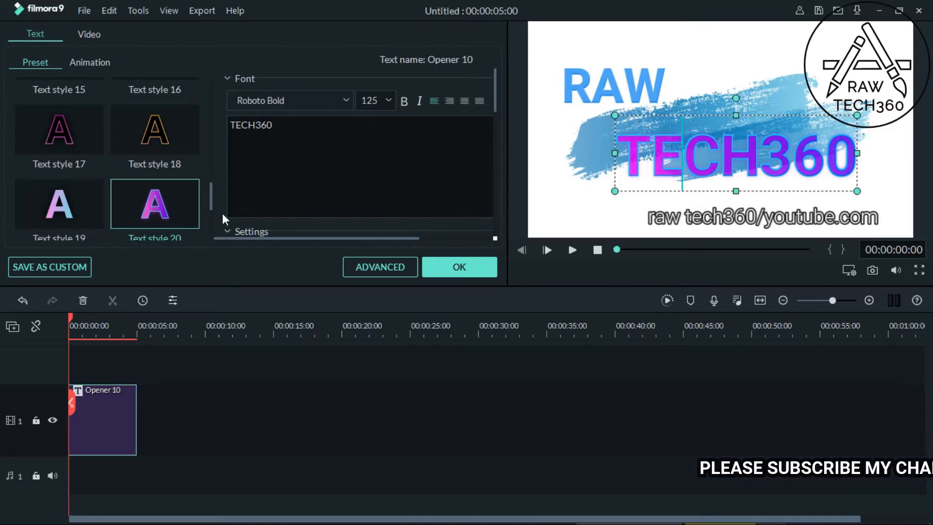
pyautogui.moveTo(212, 202); pyautogui.dragTo(208, 158)
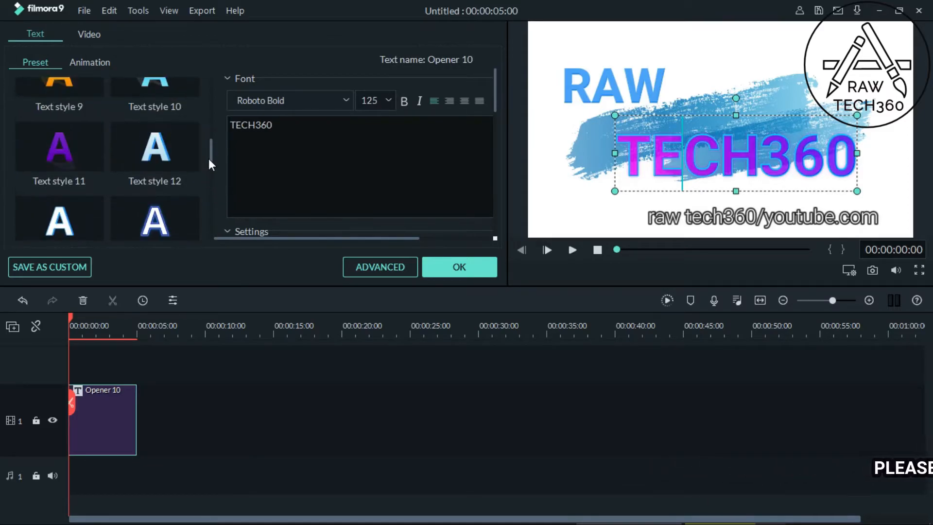
pyautogui.click(170, 145)
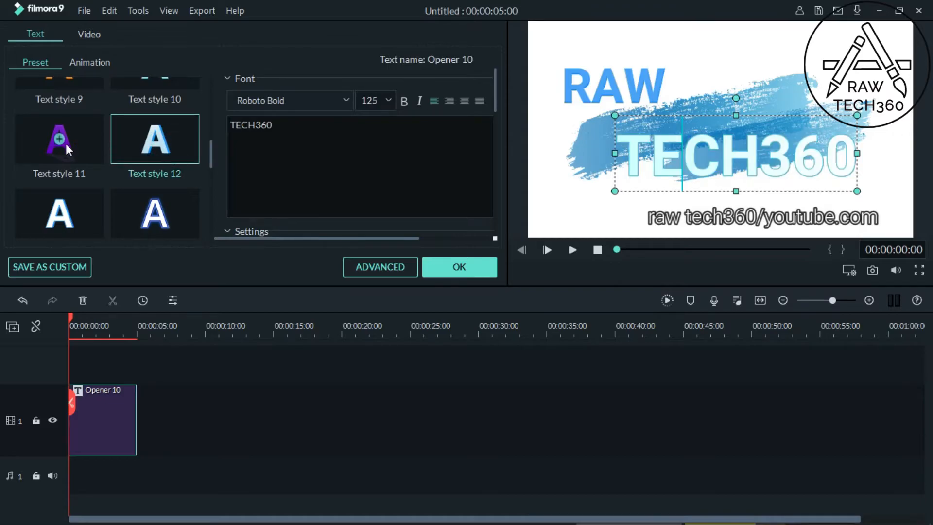
pyautogui.click(90, 204)
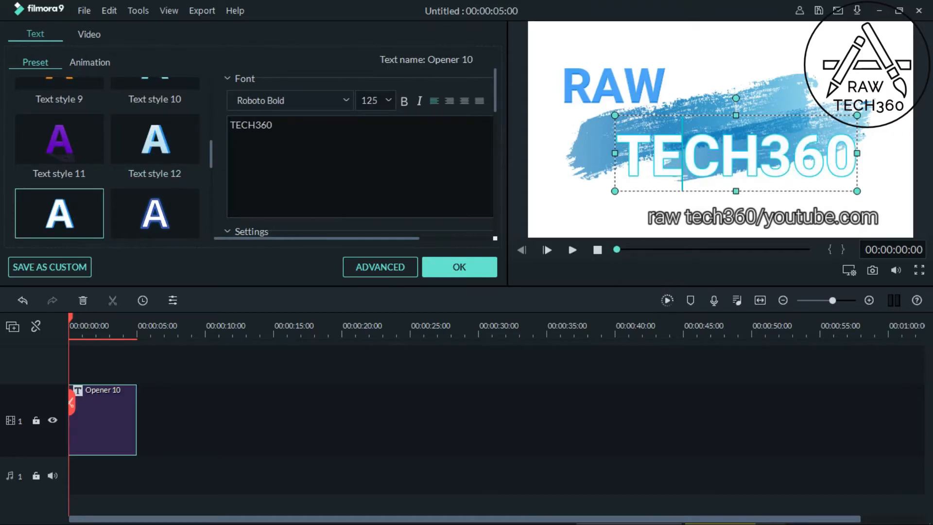
pyautogui.click(183, 198)
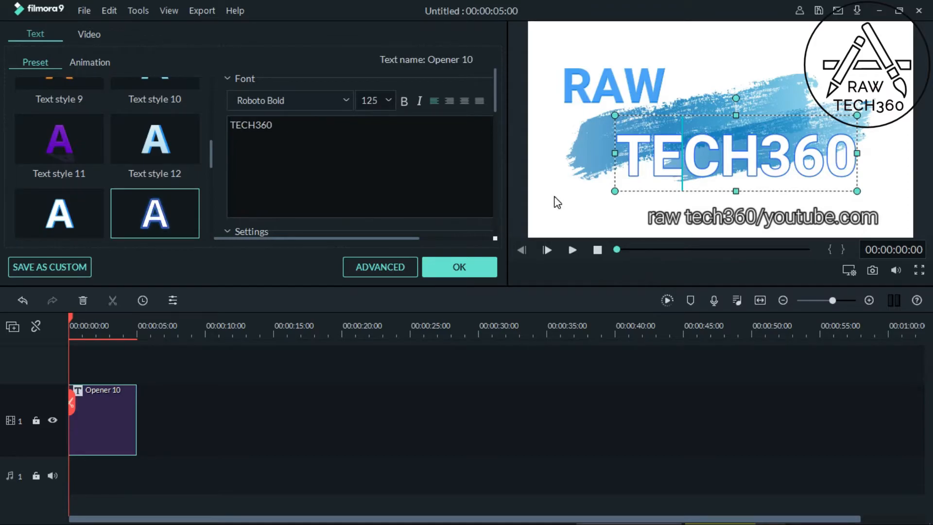
pyautogui.click(441, 268)
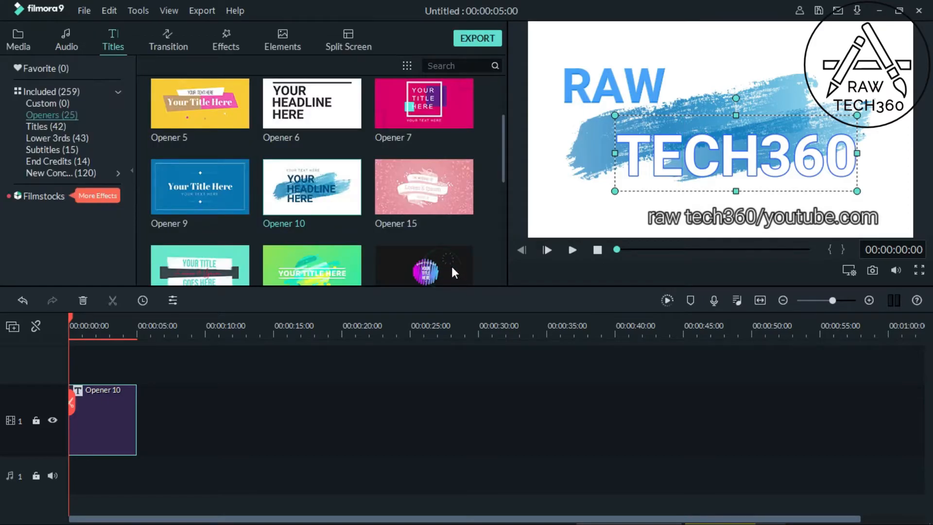
# Step: Play the customized opener in the preview and pause it before the end
pyautogui.click(572, 247)
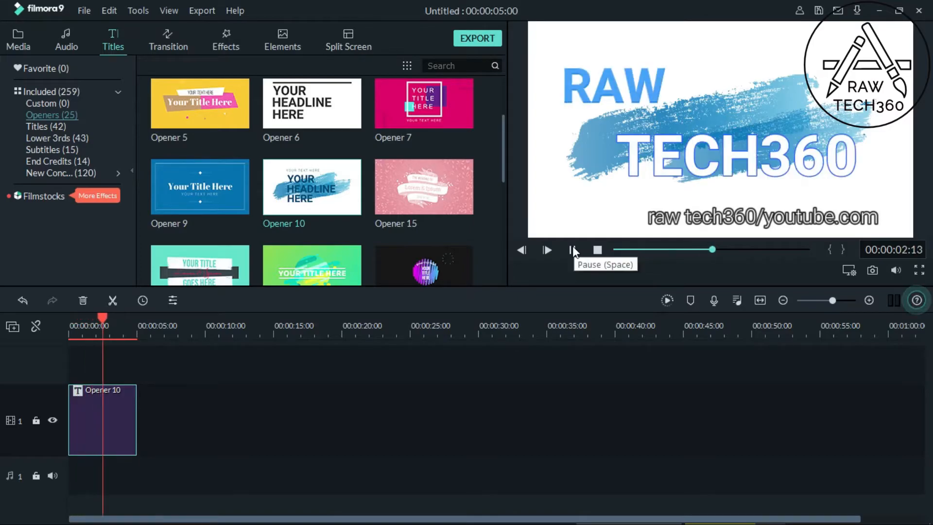
pyautogui.click(572, 249)
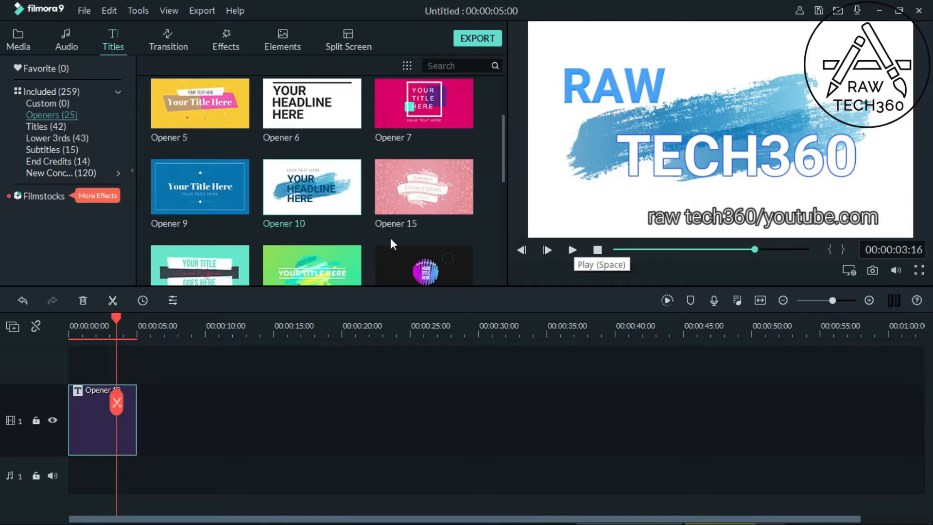
pyautogui.click(62, 43)
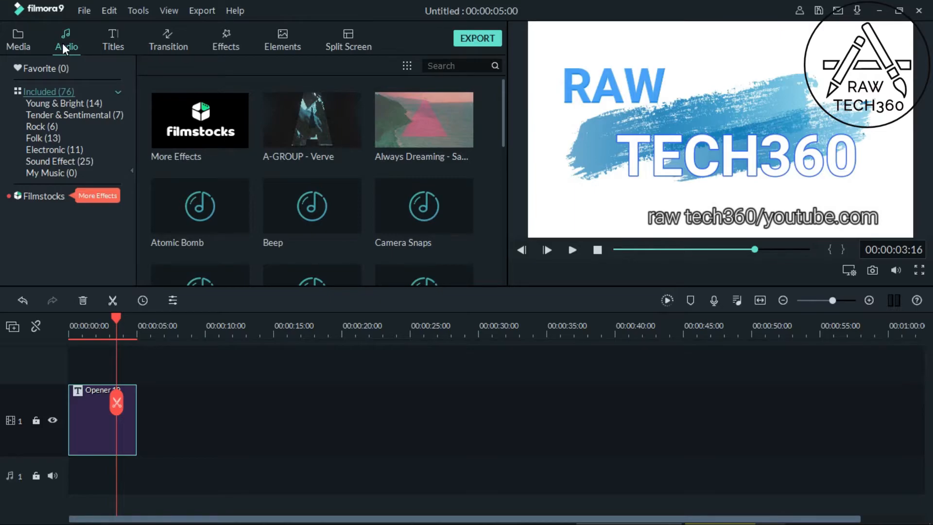
pyautogui.click(18, 41)
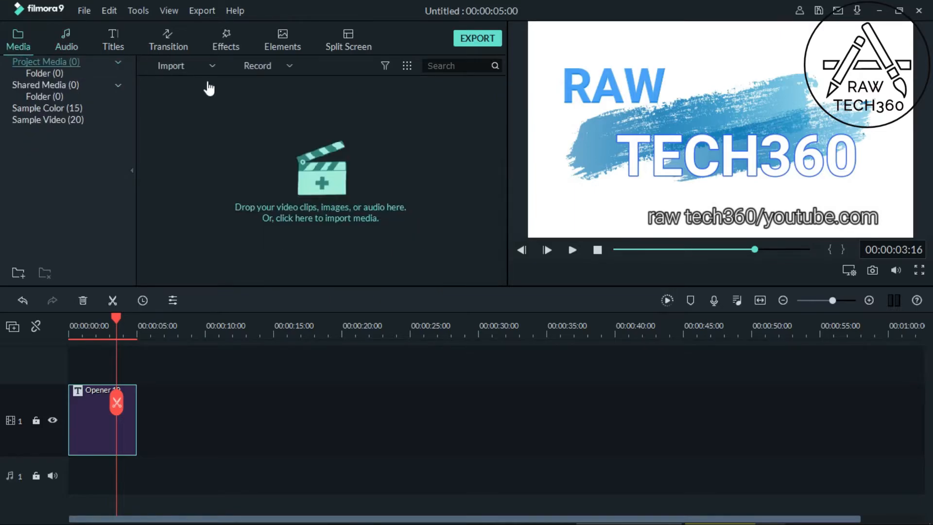
pyautogui.click(78, 31)
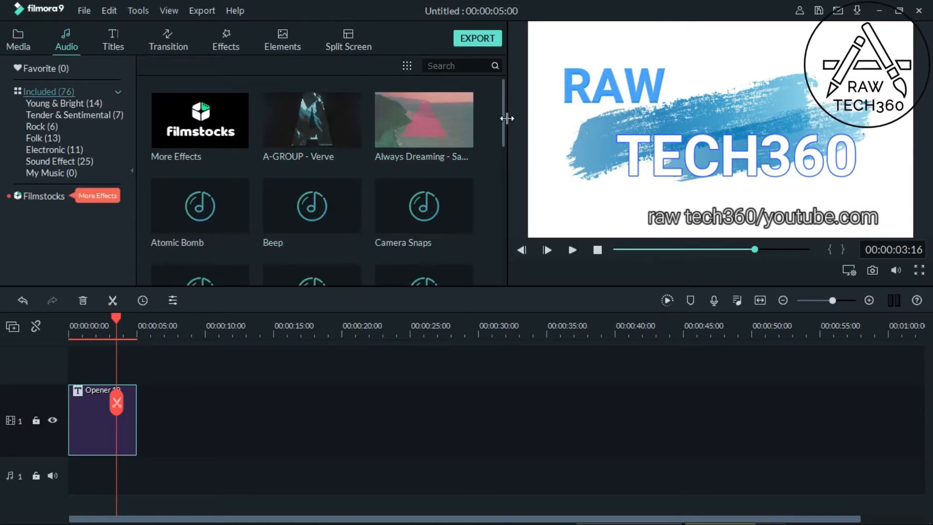
pyautogui.moveTo(502, 121)
pyautogui.mouseDown()
pyautogui.moveTo(503, 165)
pyautogui.moveTo(501, 106)
pyautogui.mouseUp()
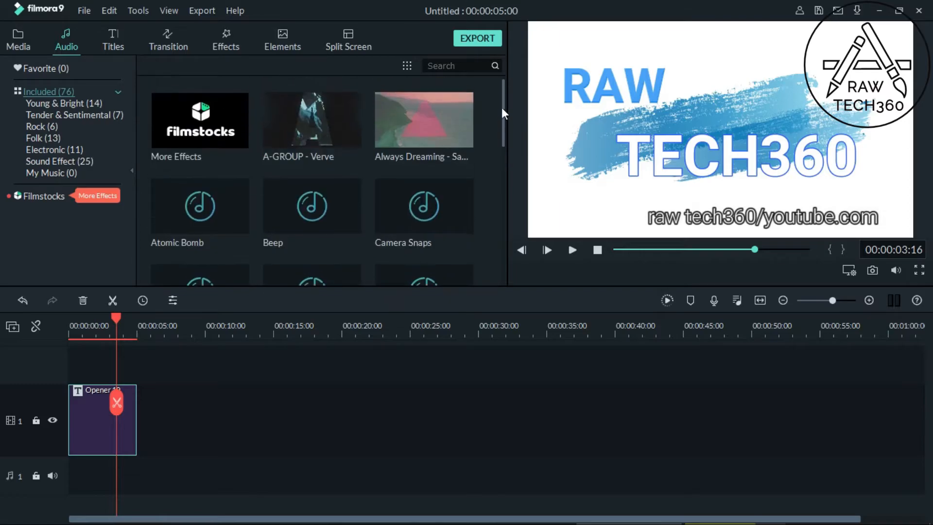
# Step: Start importing a media file and look in the "youtube final intro clip 13 second" folder under Documents > Camtasia
pyautogui.click(25, 37)
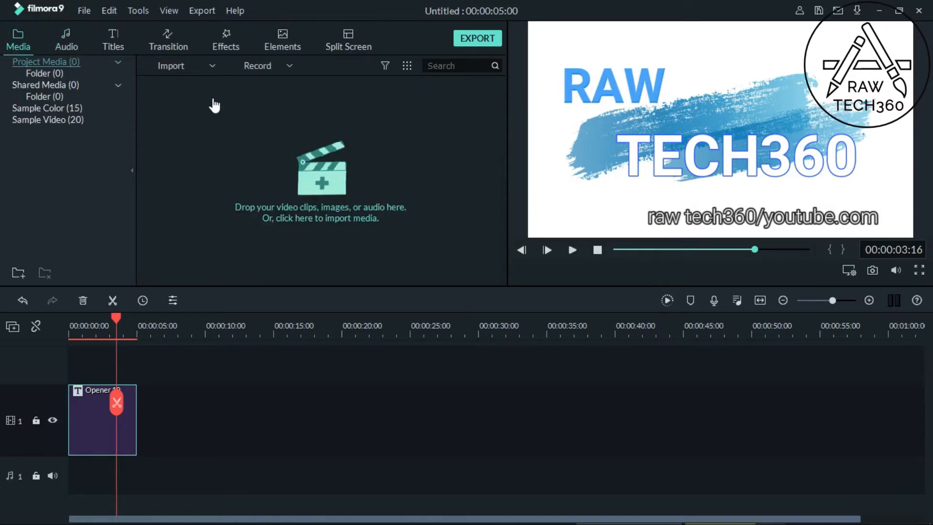
pyautogui.click(212, 65)
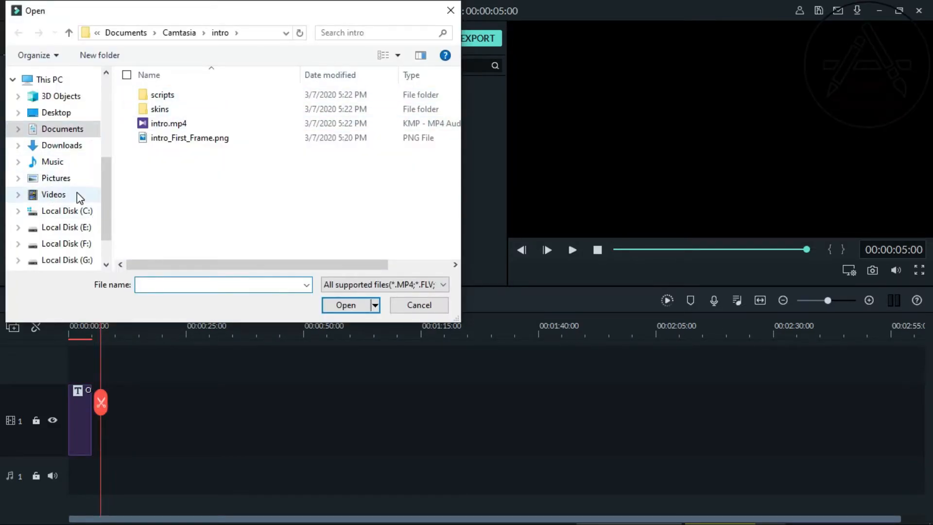
pyautogui.click(66, 130)
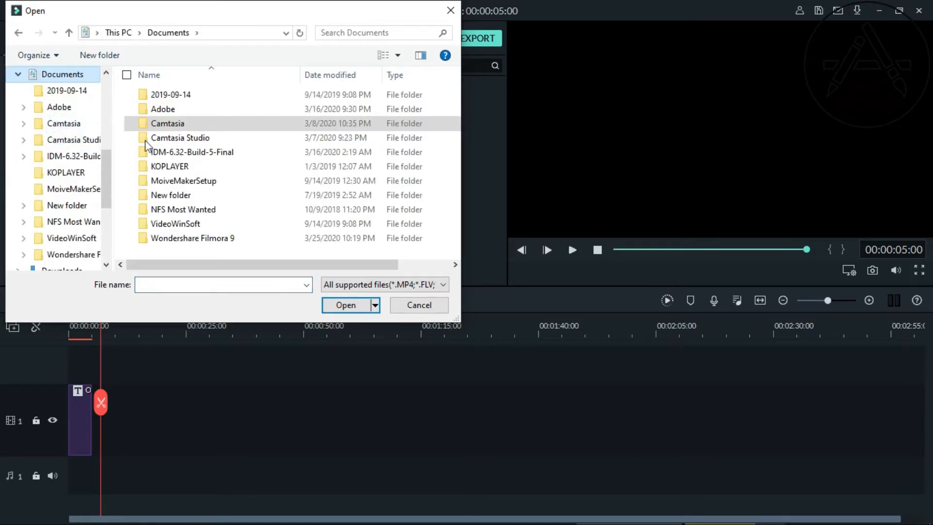
pyautogui.doubleClick(199, 121)
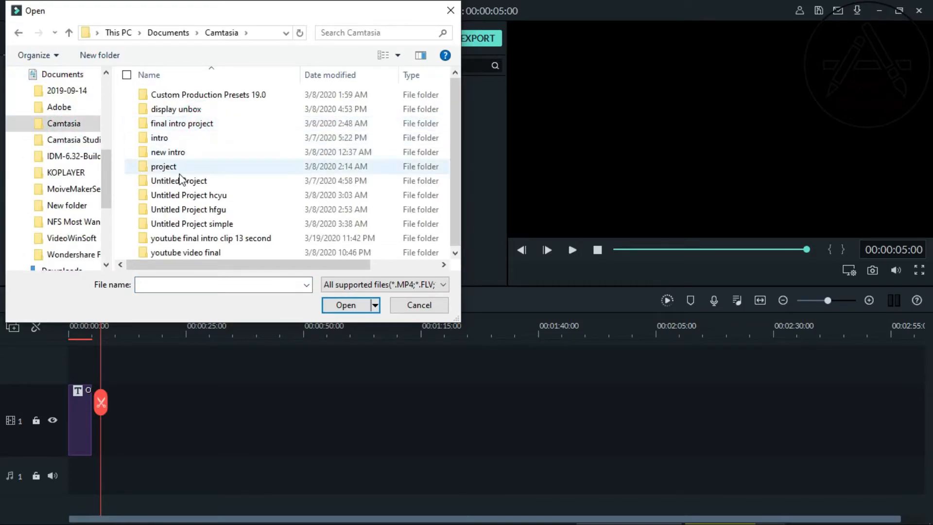
pyautogui.doubleClick(214, 238)
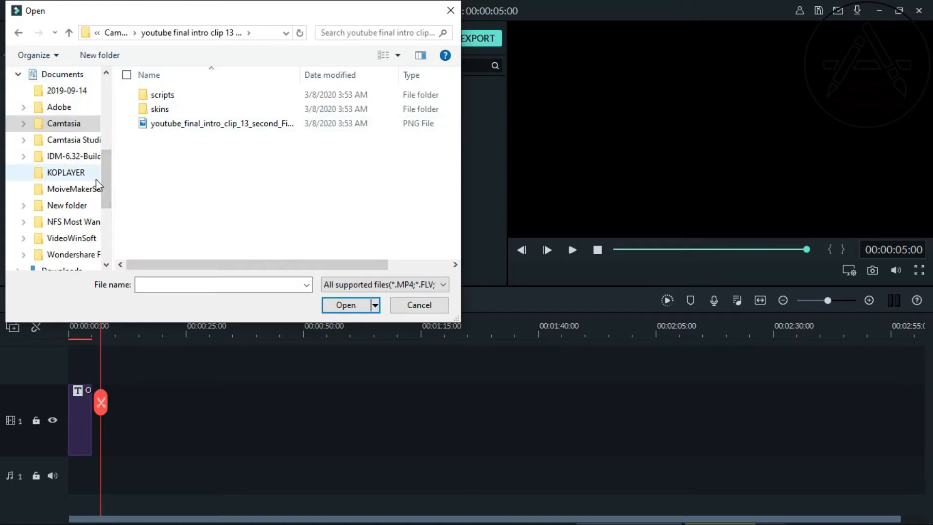
# Step: Look through the video files in the "youtube project" and "others" folders
pyautogui.scroll(4, 109, 183)
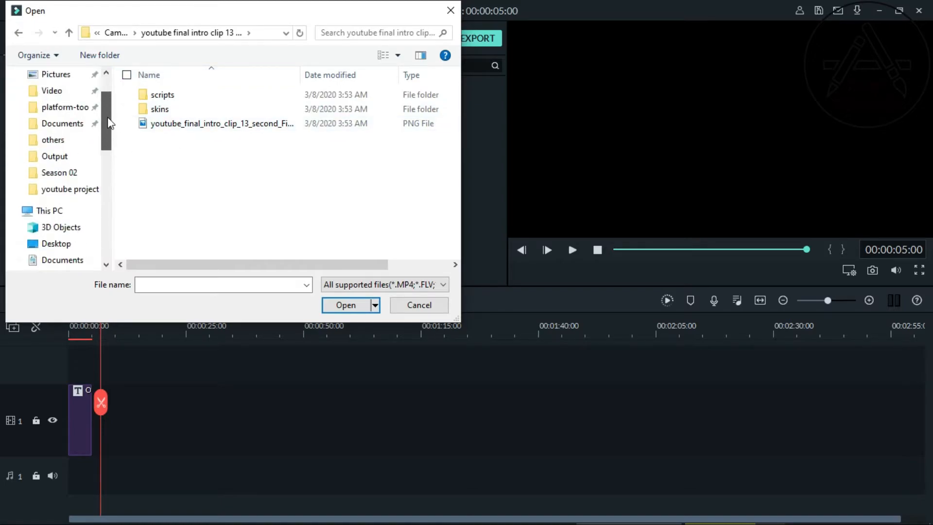
pyautogui.click(74, 192)
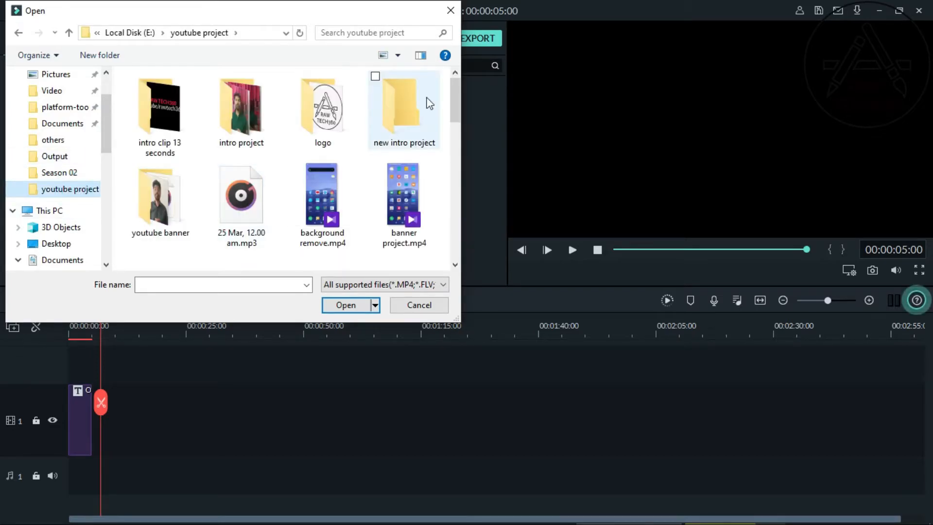
pyautogui.moveTo(452, 110); pyautogui.dragTo(453, 252)
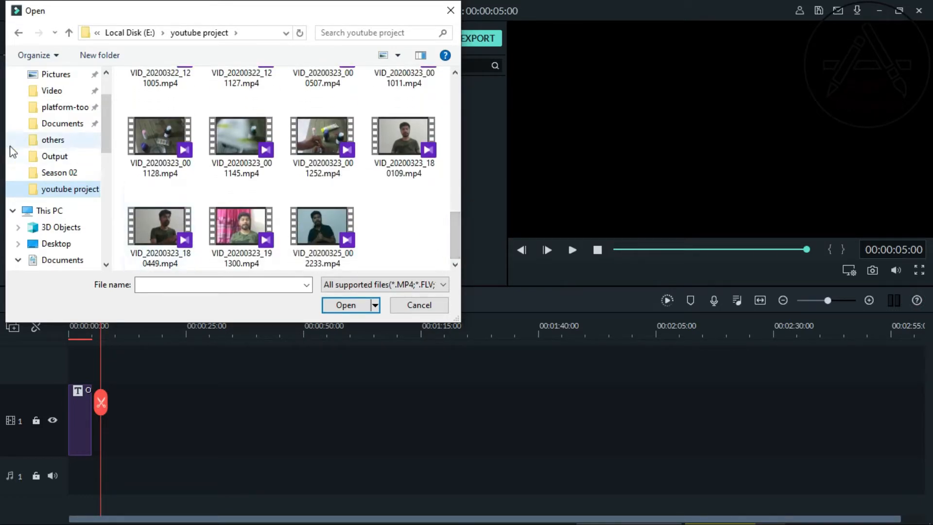
pyautogui.click(43, 141)
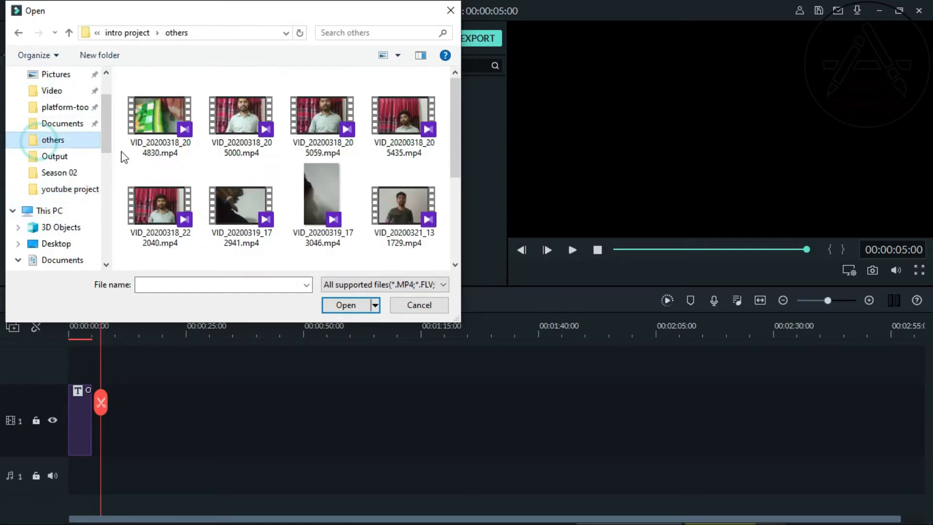
pyautogui.moveTo(456, 158); pyautogui.dragTo(449, 227)
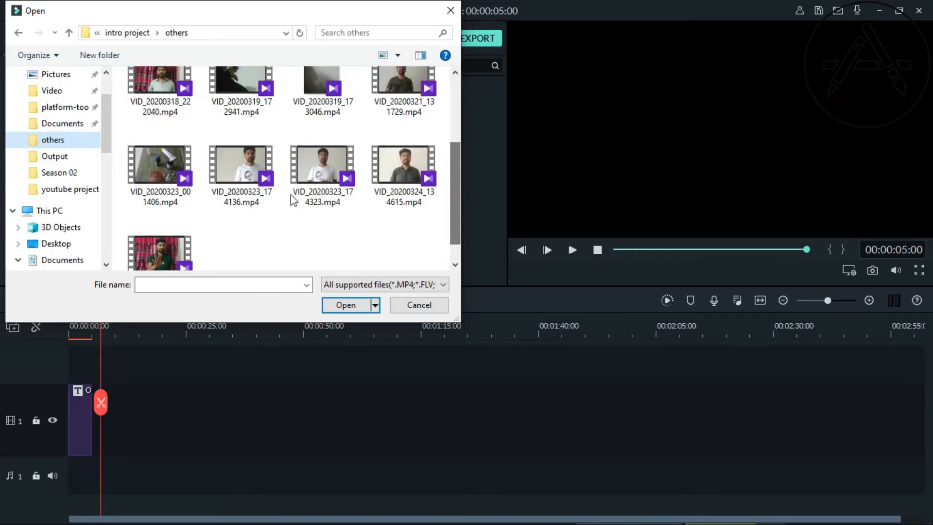
# Step: Import My Video1.mp4 from the Output folder of Wondershare Filmora 9 into the project media
pyautogui.click(65, 156)
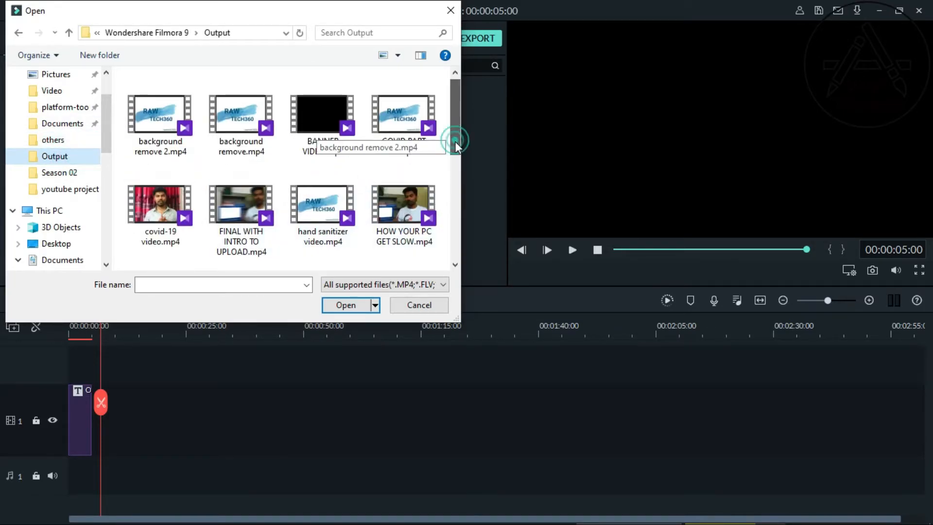
pyautogui.moveTo(455, 141); pyautogui.dragTo(445, 275)
pyautogui.click(235, 125)
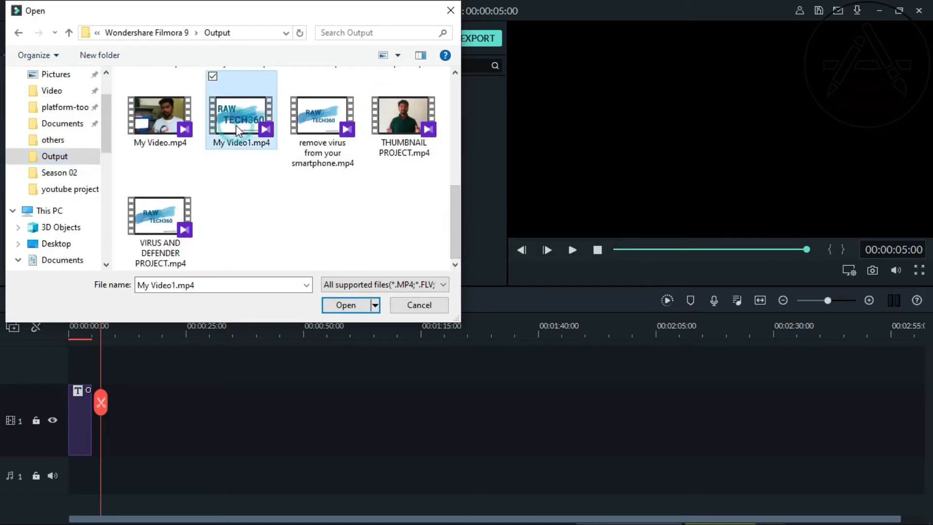
pyautogui.click(342, 305)
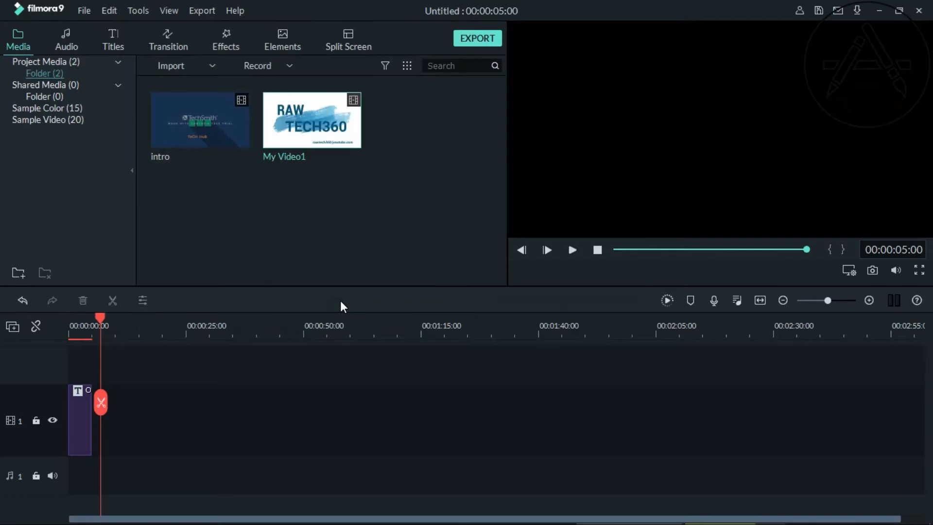
# Step: Add My Video1 to the timeline's video track, matching the project to 1920 x 1080 60fps, and detach the clip's audio
pyautogui.moveTo(334, 141); pyautogui.dragTo(177, 442)
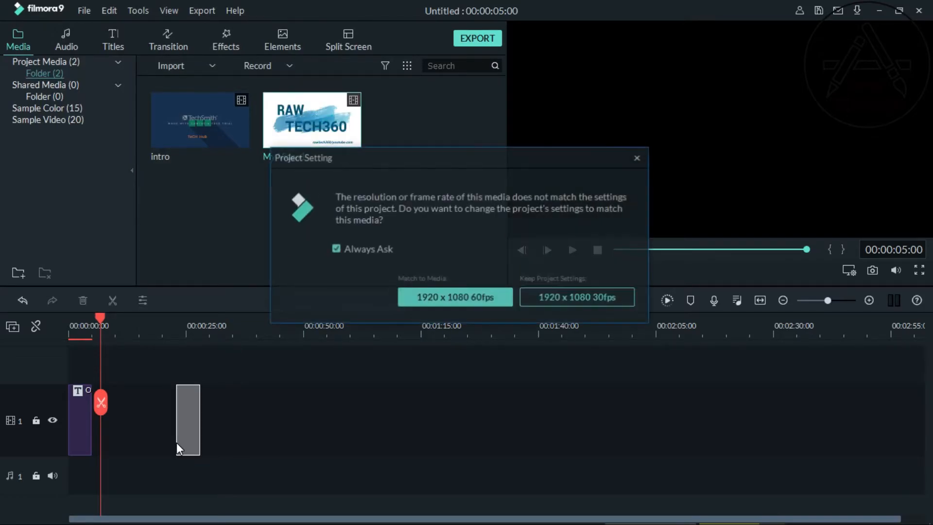
pyautogui.click(485, 300)
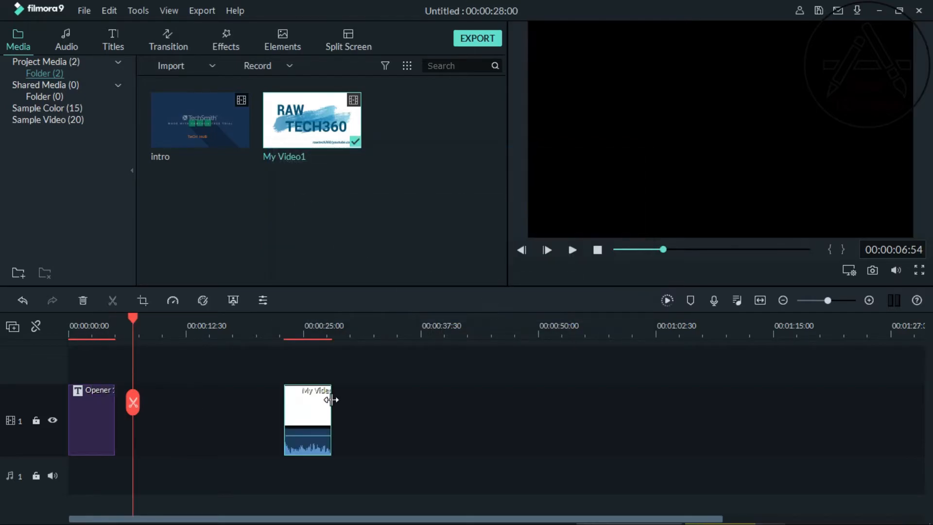
pyautogui.rightClick(306, 414)
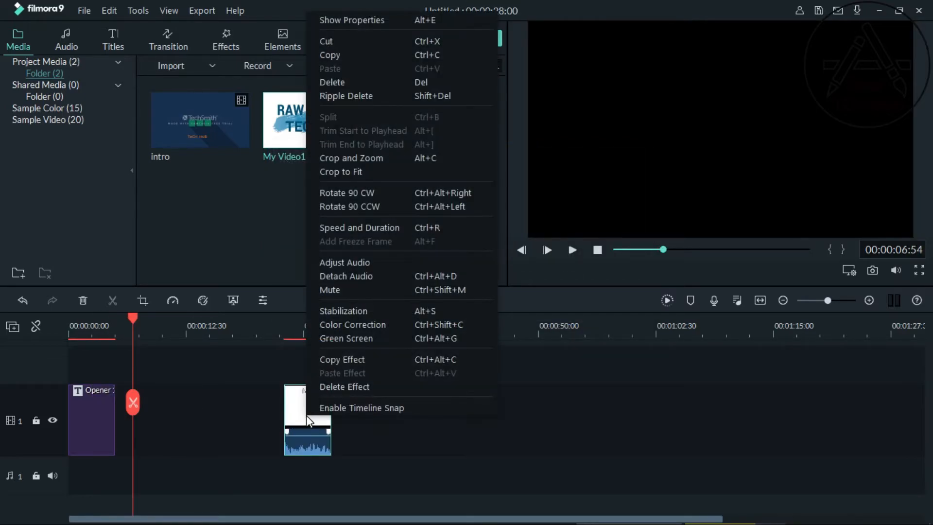
pyautogui.click(359, 275)
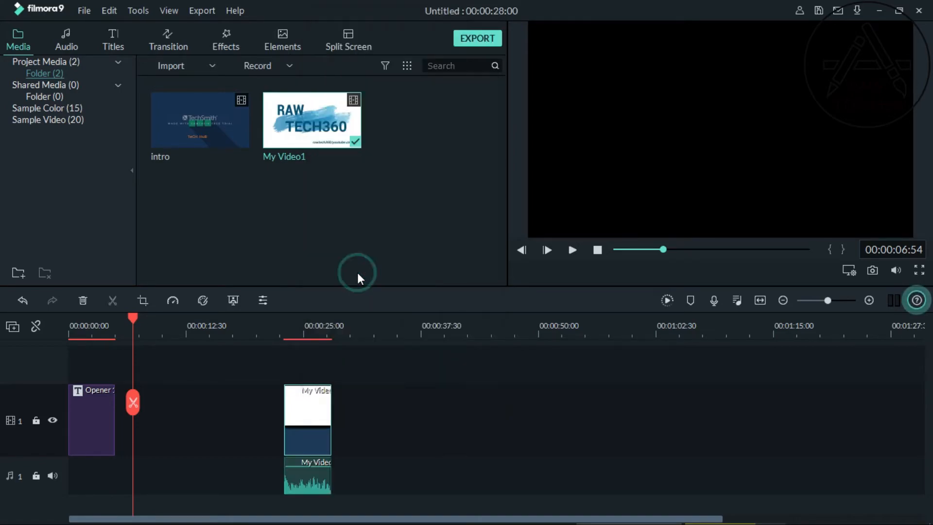
# Step: Delete the My Video1 picture clip and move its detached audio to the timeline start beneath the opener title
pyautogui.rightClick(304, 404)
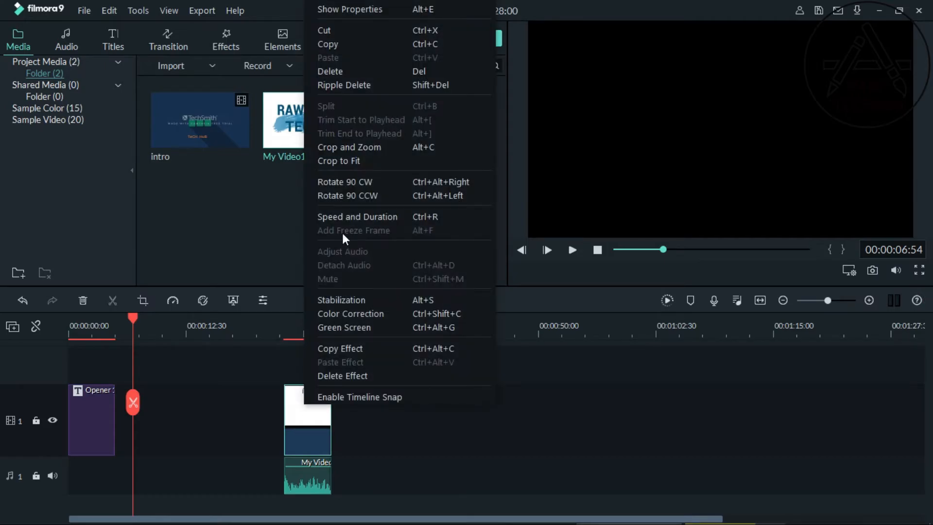
pyautogui.click(360, 73)
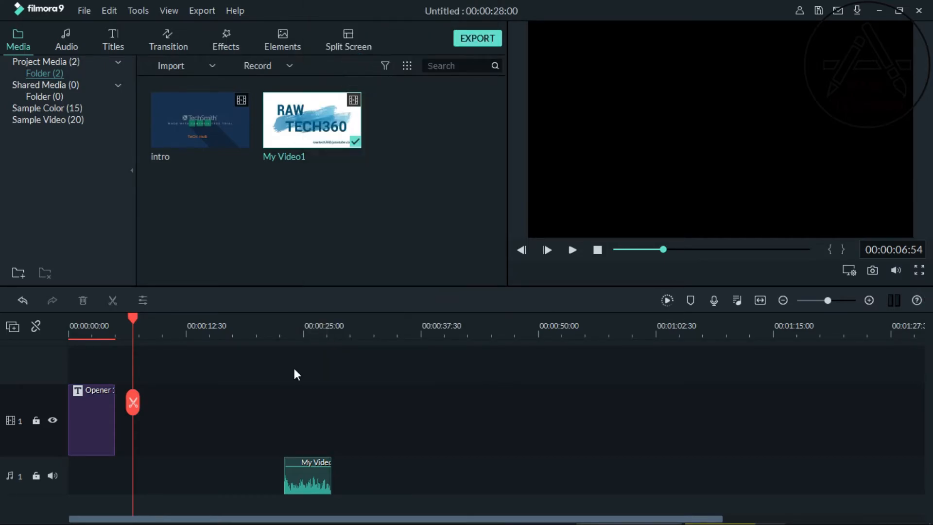
pyautogui.moveTo(301, 482); pyautogui.dragTo(79, 440)
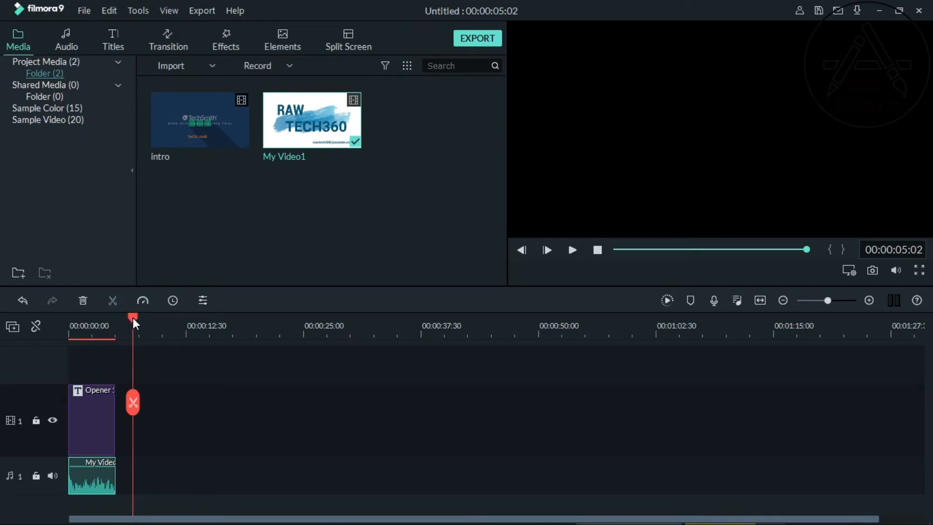
# Step: Play the opener with its new audio from the beginning and pause the preview near the end
pyautogui.moveTo(132, 315); pyautogui.dragTo(50, 327)
pyautogui.click(572, 251)
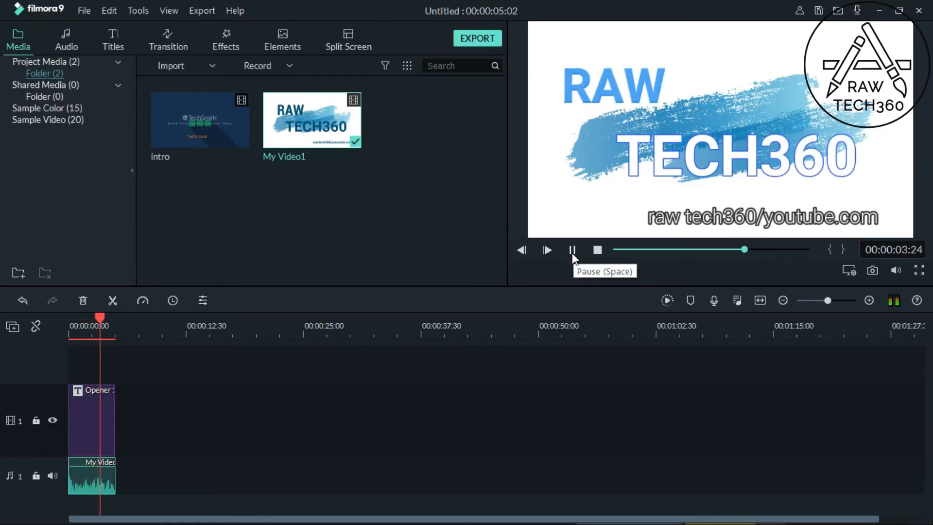
pyautogui.click(572, 250)
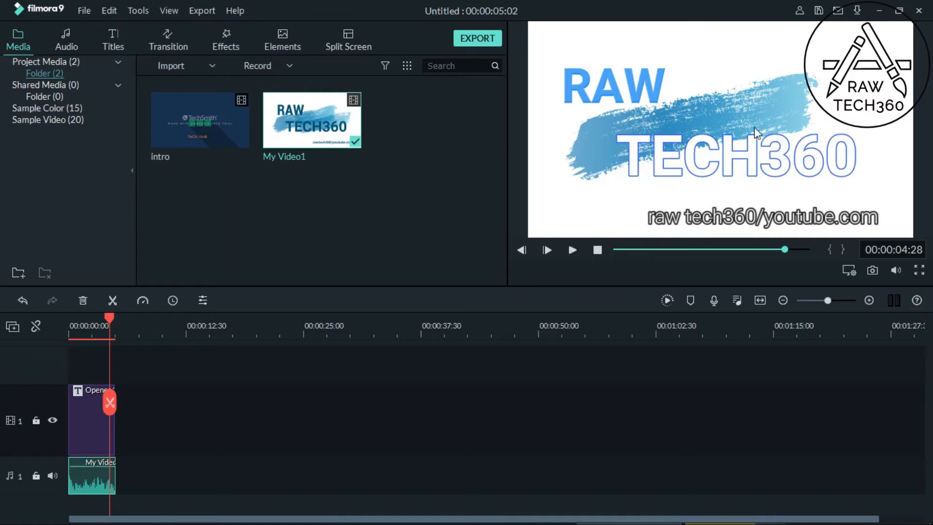
# Step: Open the opener title for editing and apply the white, dark-blue-outlined preset to the "raw tech360/youtube.com" line
pyautogui.doubleClick(82, 432)
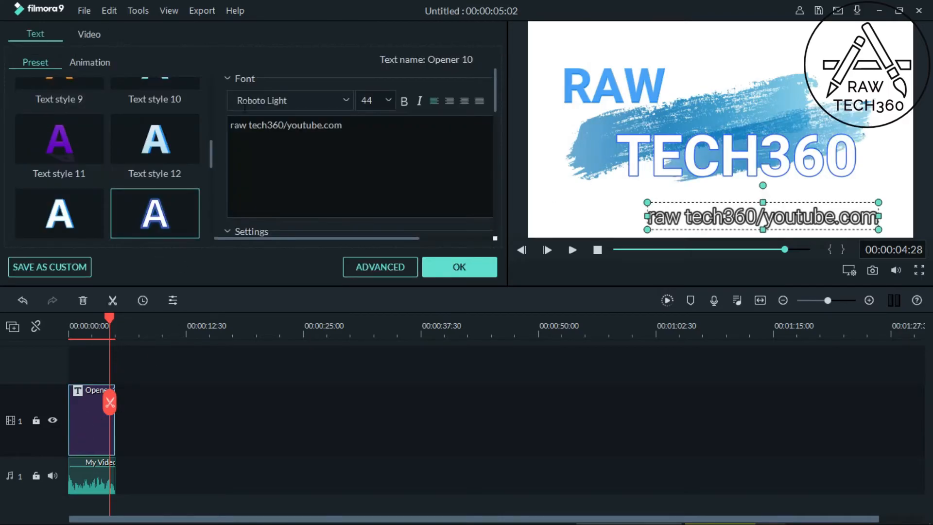
pyautogui.click(191, 150)
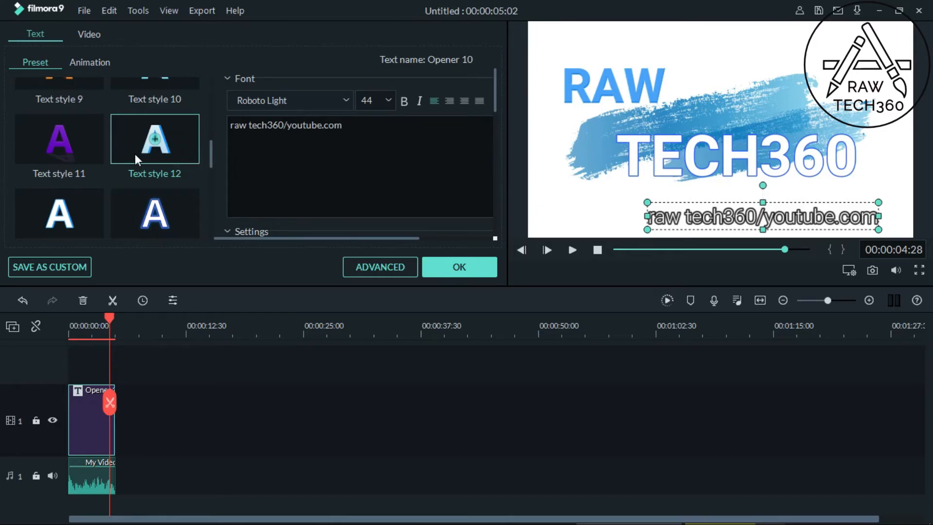
pyautogui.click(95, 216)
pyautogui.click(180, 236)
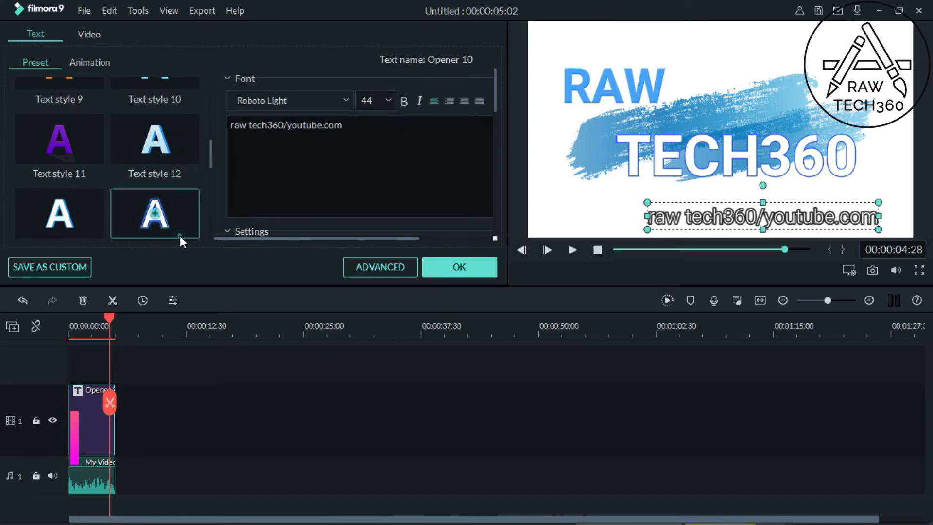
pyautogui.doubleClick(180, 236)
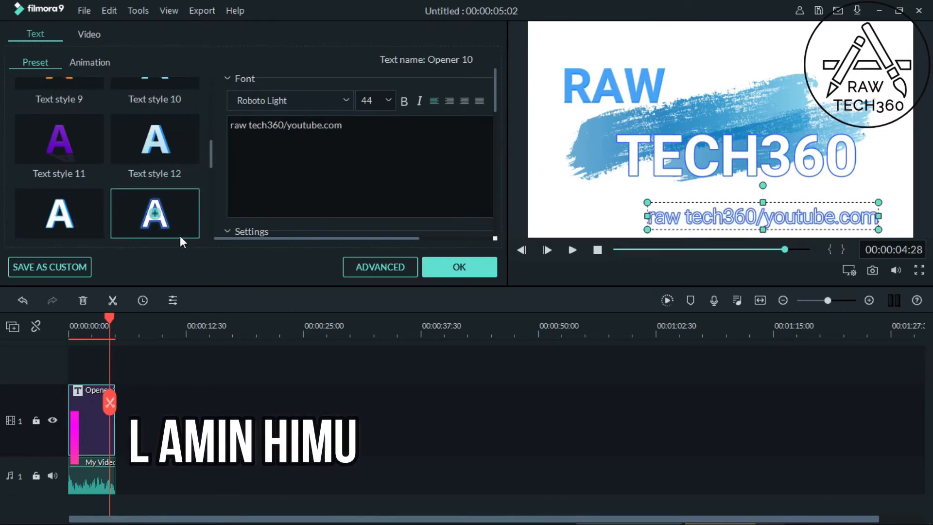
# Step: Try Text style 12, the light-blue-outlined and dark-blue-outlined white presets, and Text style 10 on "TECH360"
pyautogui.click(645, 170)
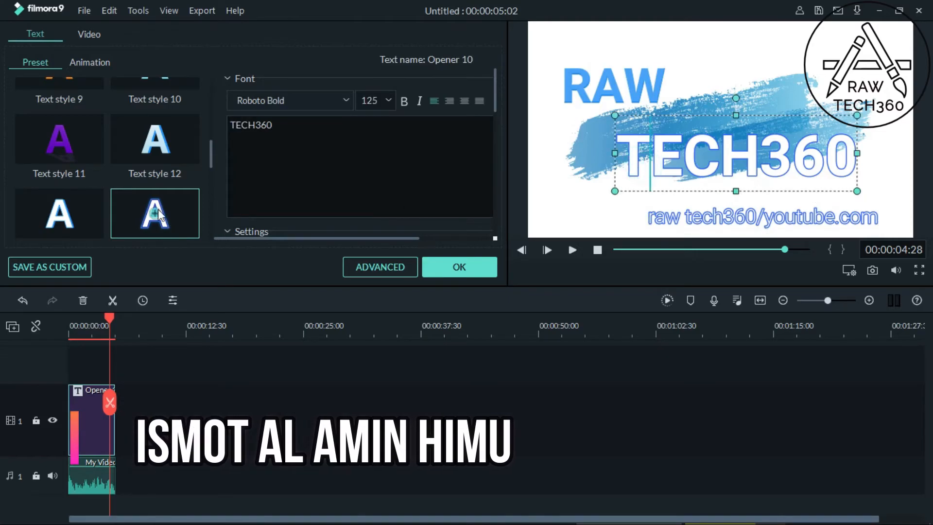
pyautogui.doubleClick(180, 159)
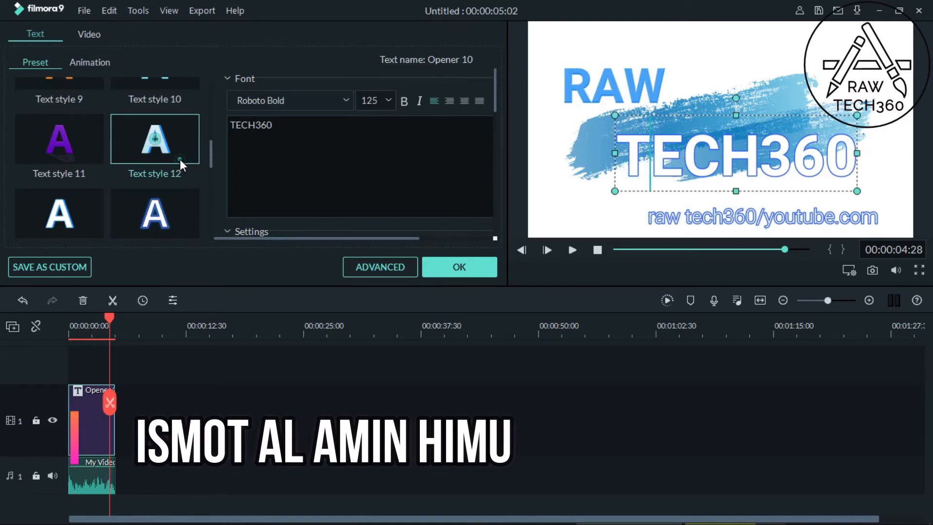
pyautogui.doubleClick(83, 223)
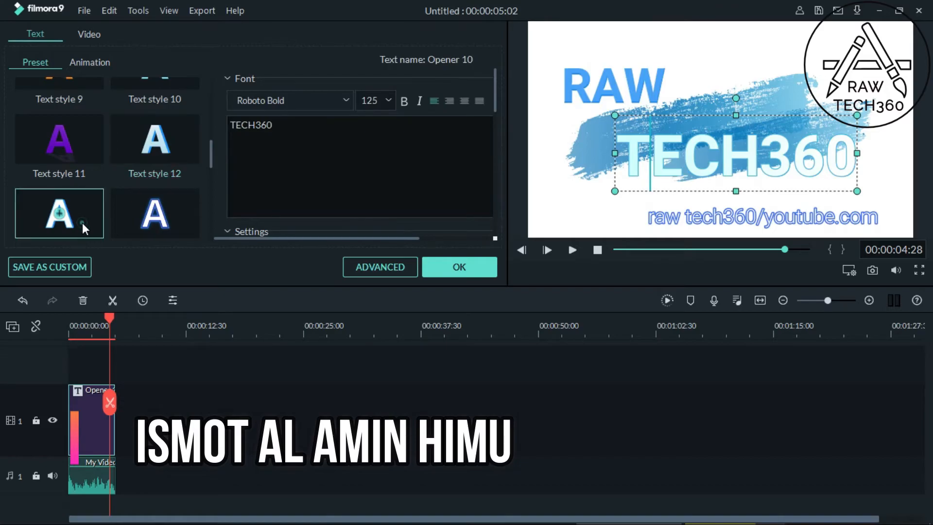
pyautogui.doubleClick(121, 229)
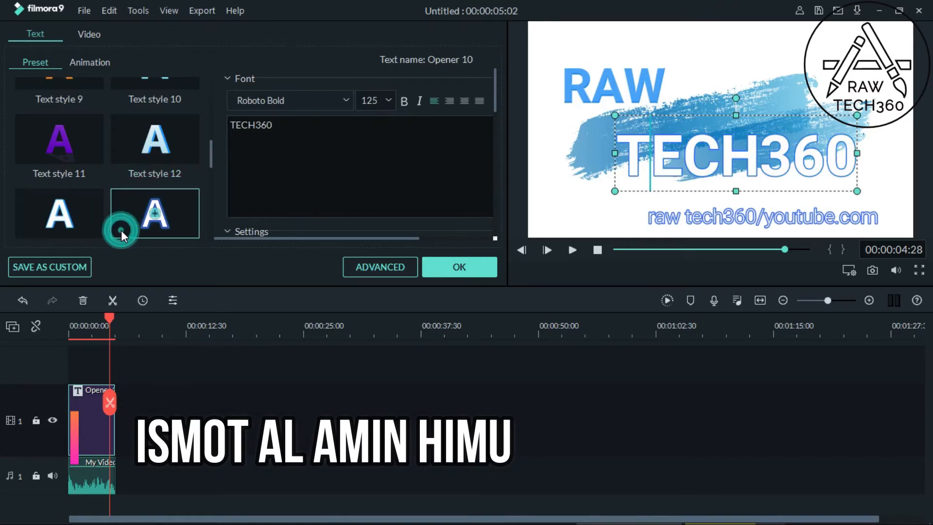
pyautogui.moveTo(211, 156); pyautogui.dragTo(212, 133)
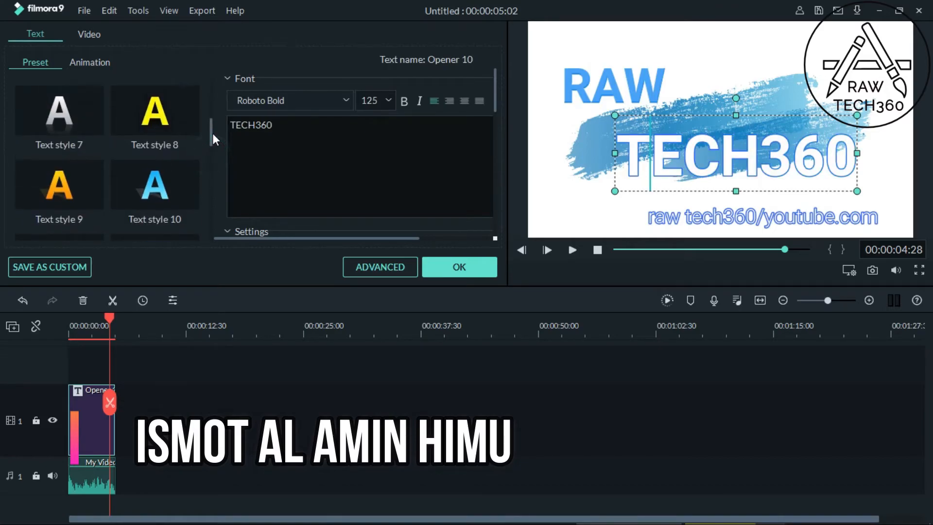
pyautogui.doubleClick(197, 173)
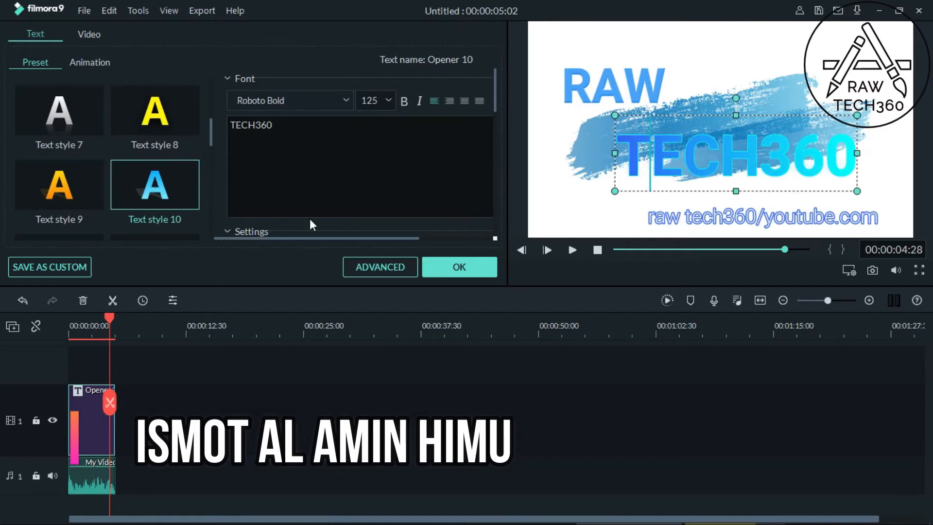
# Step: Nudge "TECH360" slightly to the left, apply Text style 7 to it and confirm the title changes
pyautogui.click(720, 143)
pyautogui.moveTo(713, 114)
pyautogui.mouseDown()
pyautogui.moveTo(718, 142)
pyautogui.moveTo(715, 121)
pyautogui.mouseUp()
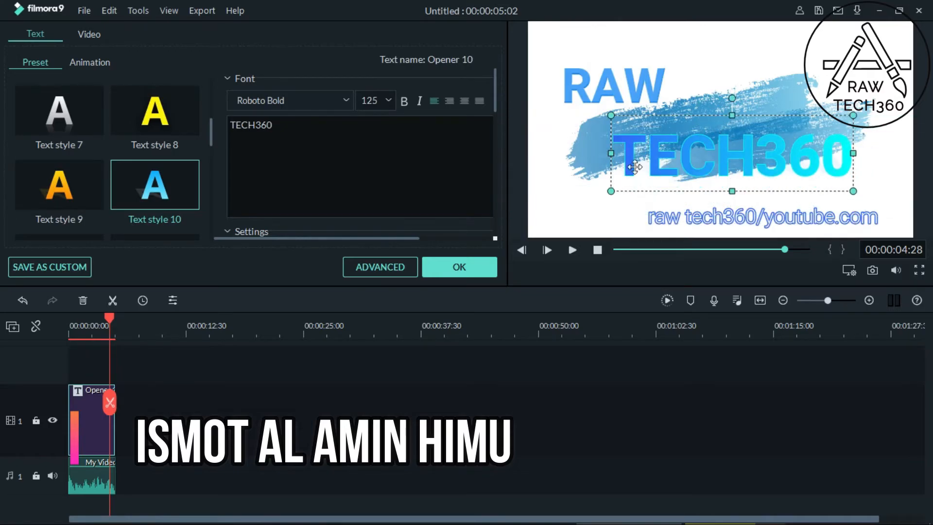
pyautogui.click(94, 112)
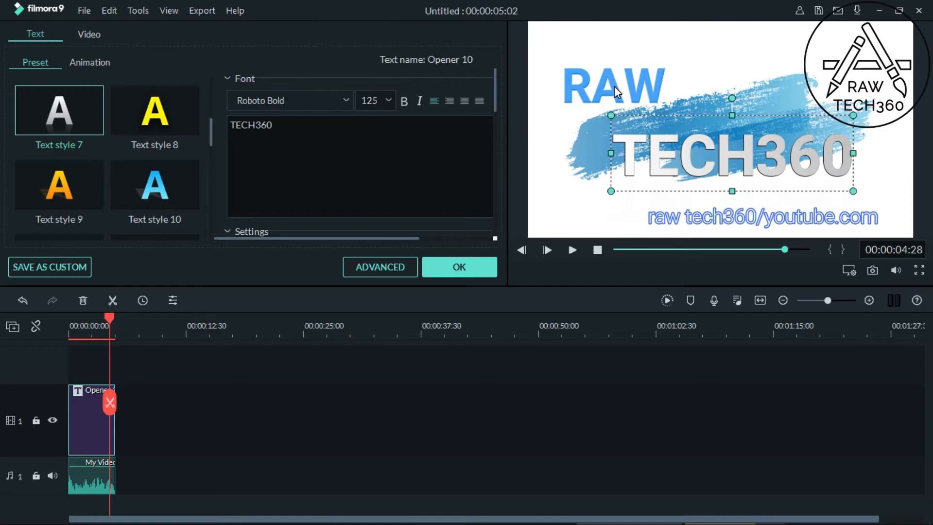
pyautogui.click(459, 273)
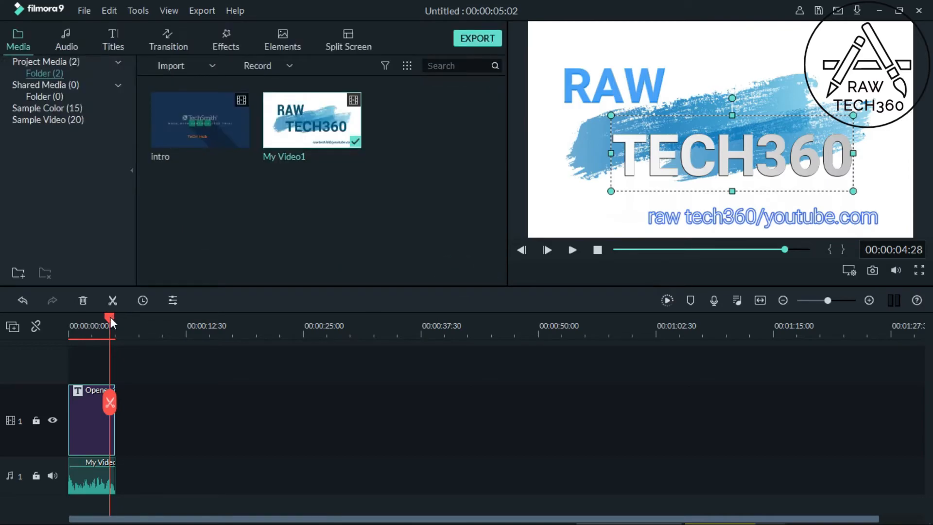
# Step: Play the restyled opener from the beginning, replay it and pause the preview
pyautogui.moveTo(110, 319); pyautogui.dragTo(63, 320)
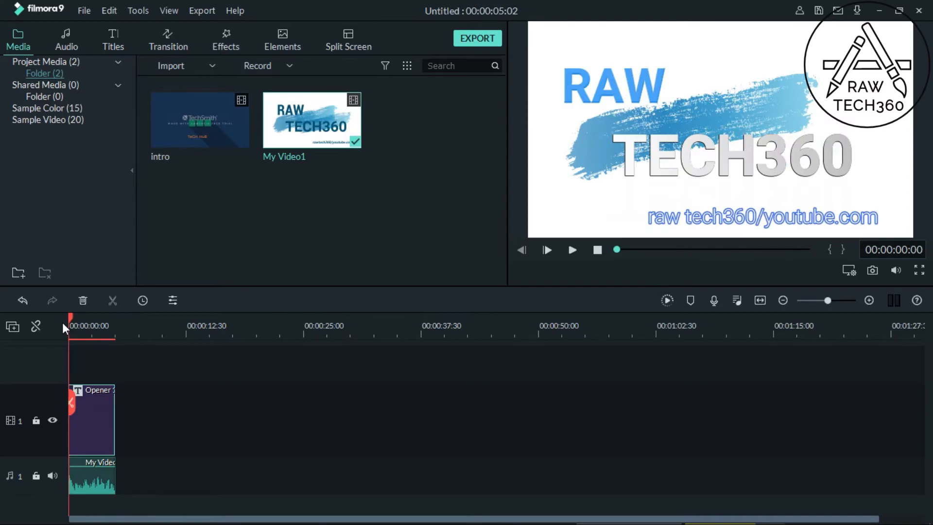
pyautogui.click(572, 249)
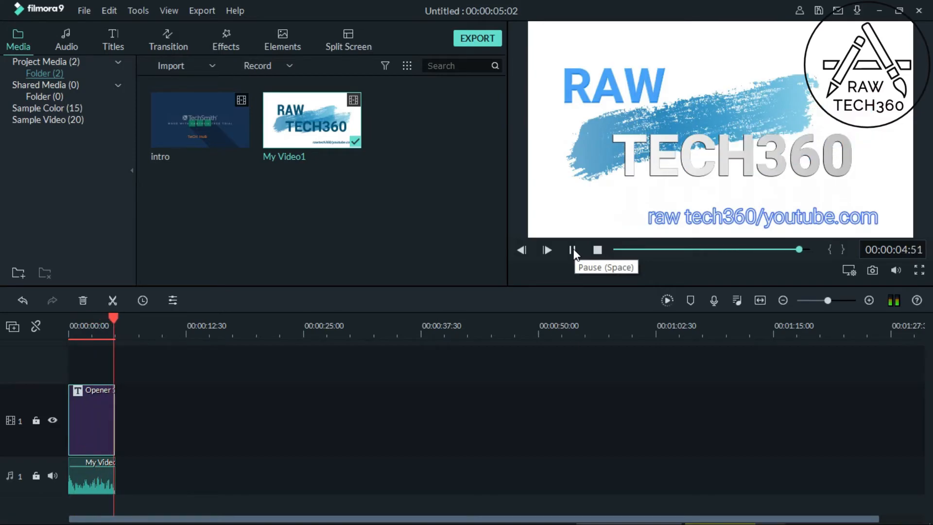
pyautogui.click(574, 248)
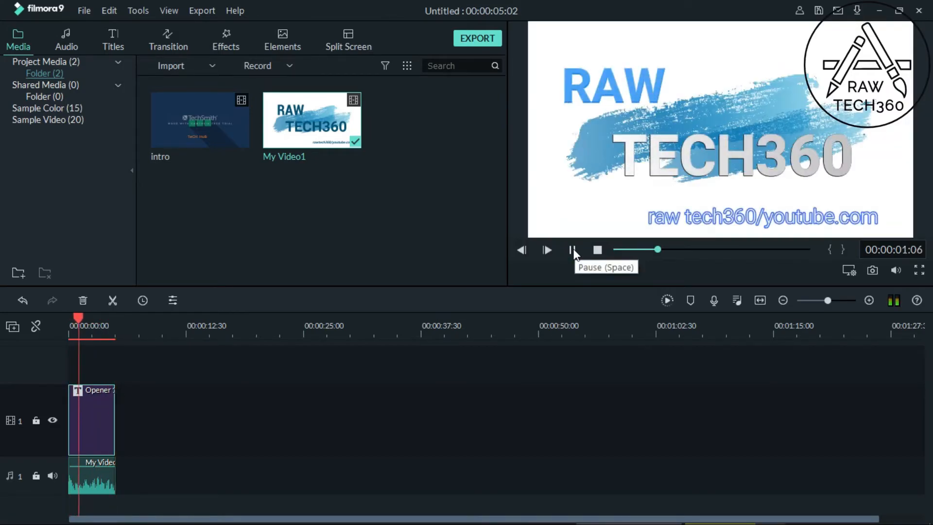
pyautogui.click(573, 249)
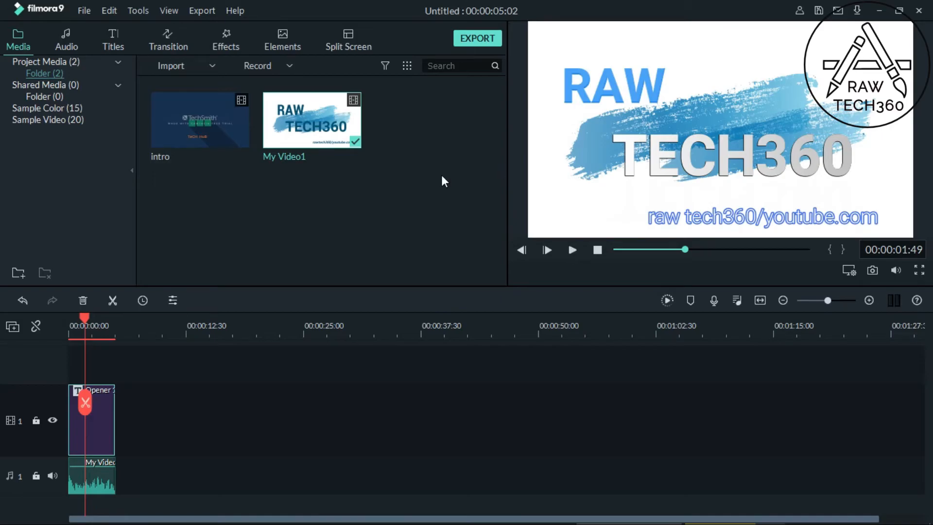
# Step: Export the intro to the computer as an MP4 video with the resolution set to 1920x1080
pyautogui.click(485, 36)
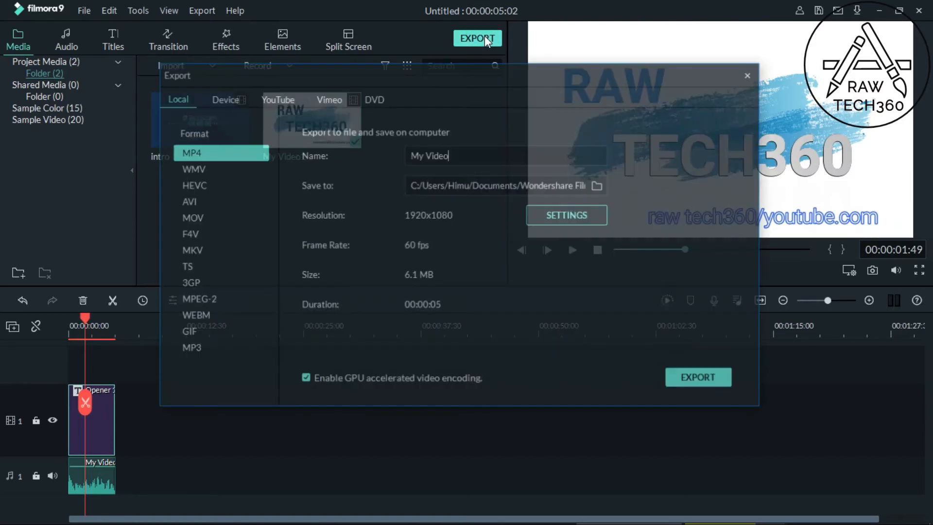
pyautogui.click(585, 217)
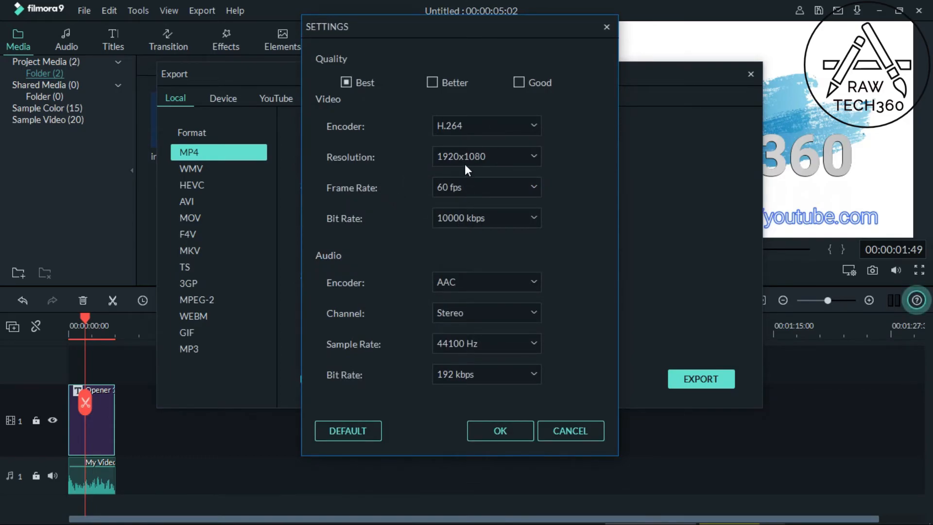
pyautogui.click(533, 154)
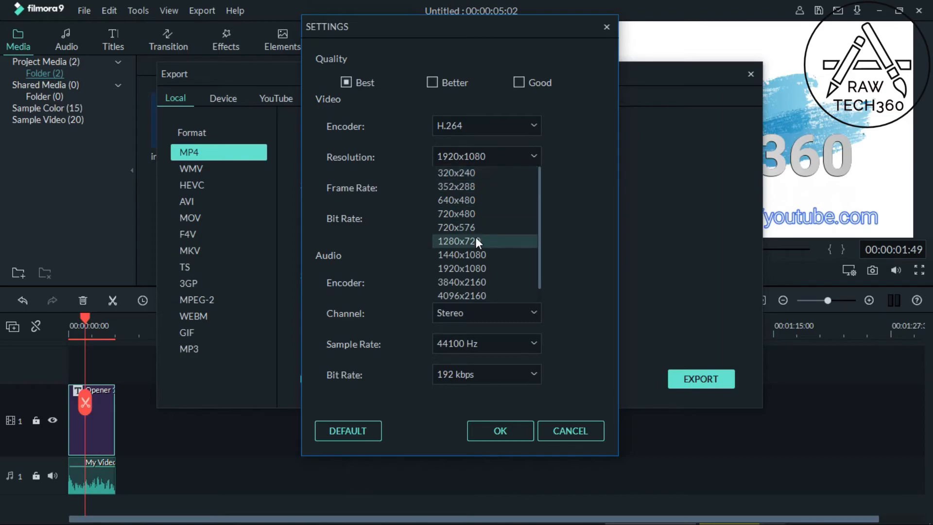
pyautogui.click(466, 269)
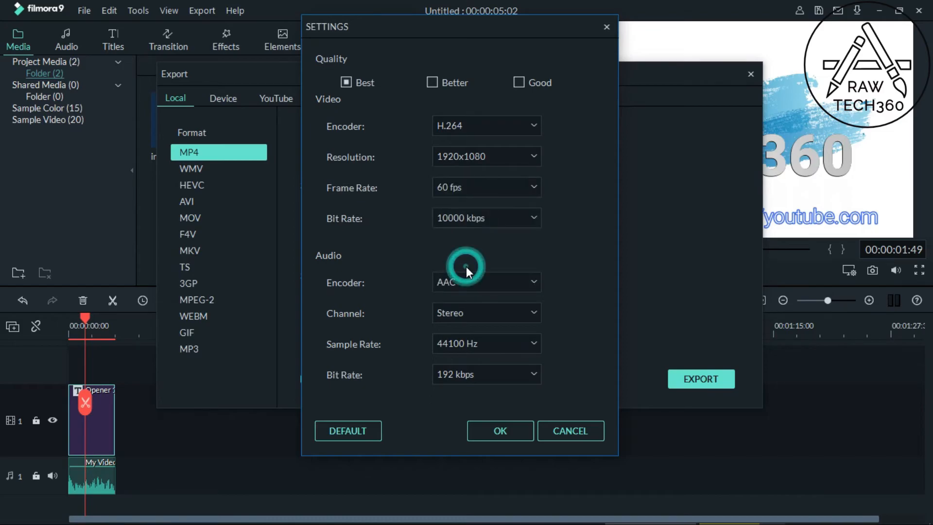
pyautogui.click(511, 427)
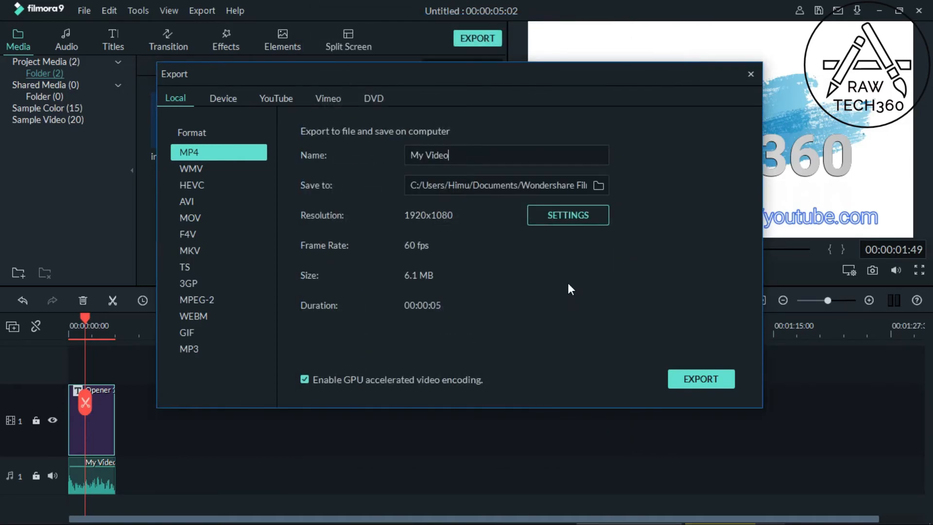
pyautogui.click(694, 377)
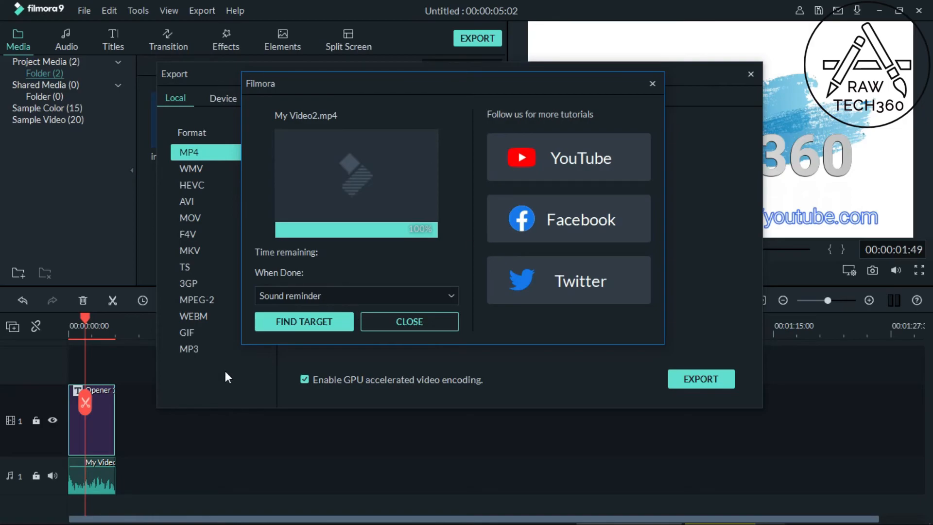
# Step: Show the exported video in its Output folder in File Explorer and select My Video2.mp4
pyautogui.click(328, 322)
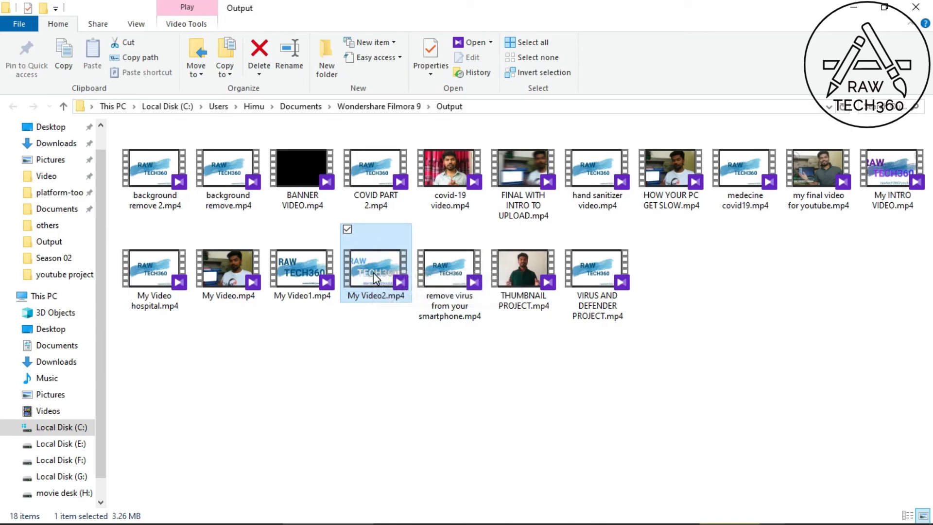
pyautogui.moveTo(373, 272)
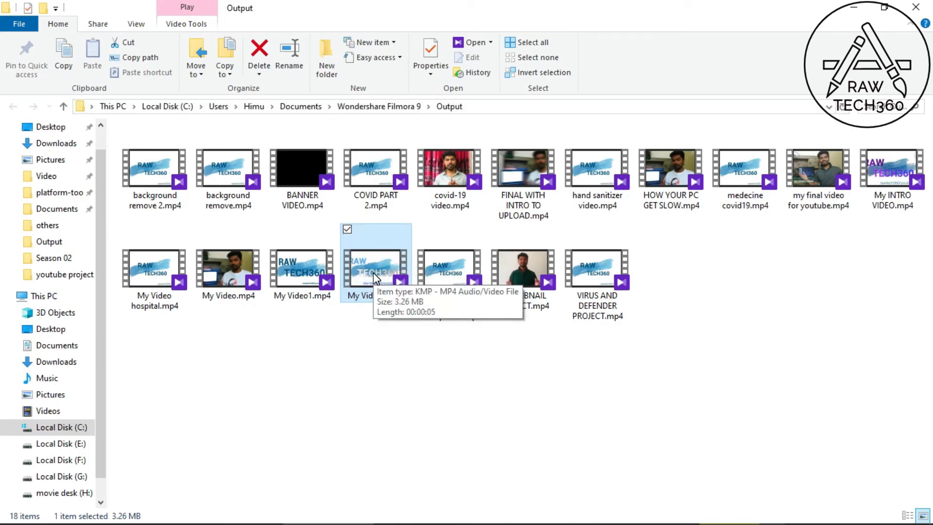
pyautogui.click(373, 273)
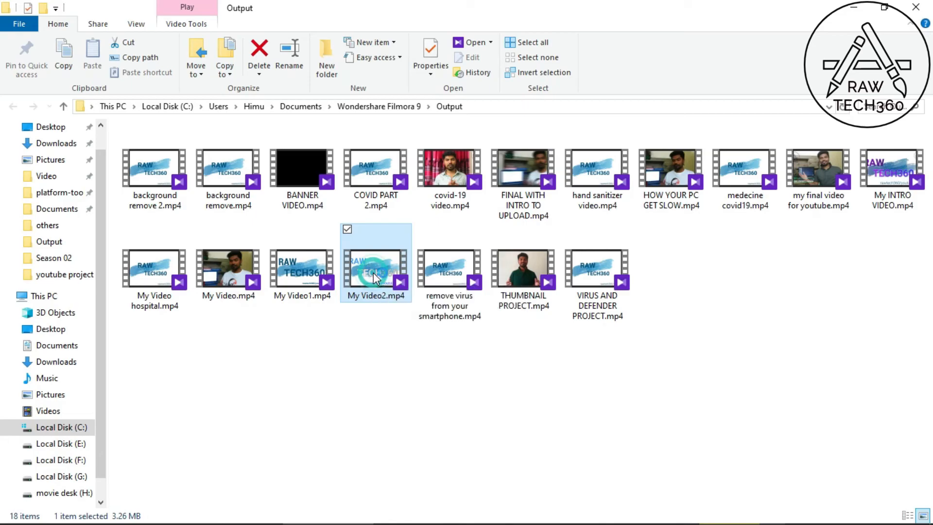